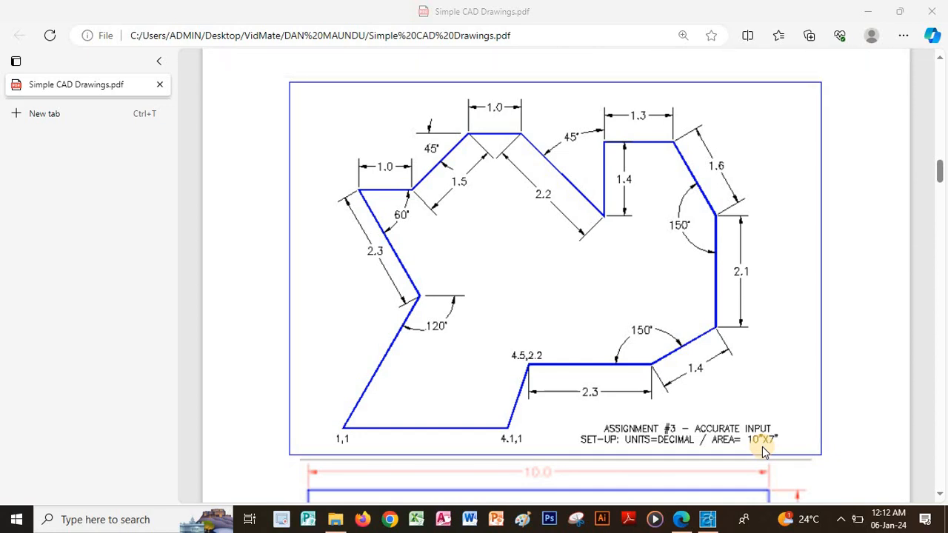
Switch to AutoCAD and draw the 10 by 7 border rectangle from corner 0,0 to corner 10,7
left_click(707, 522)
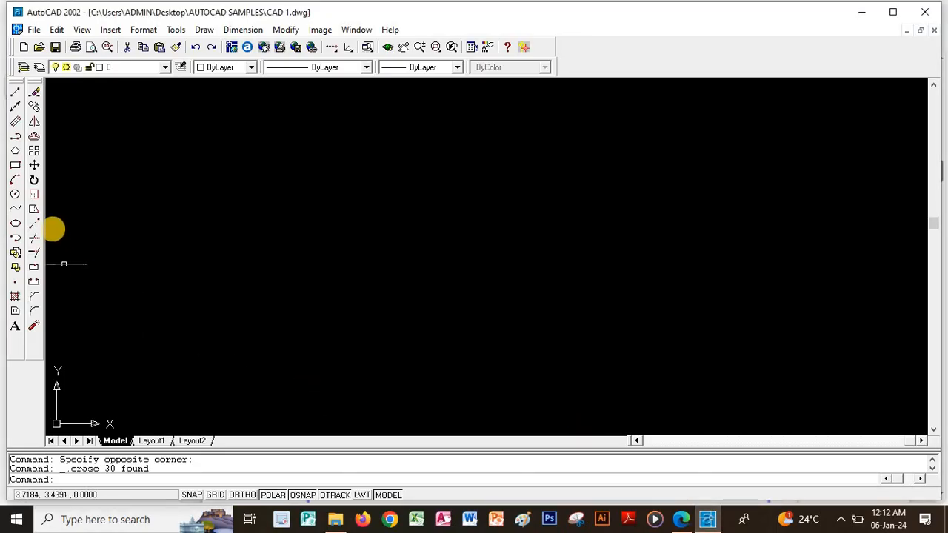
left_click(15, 165)
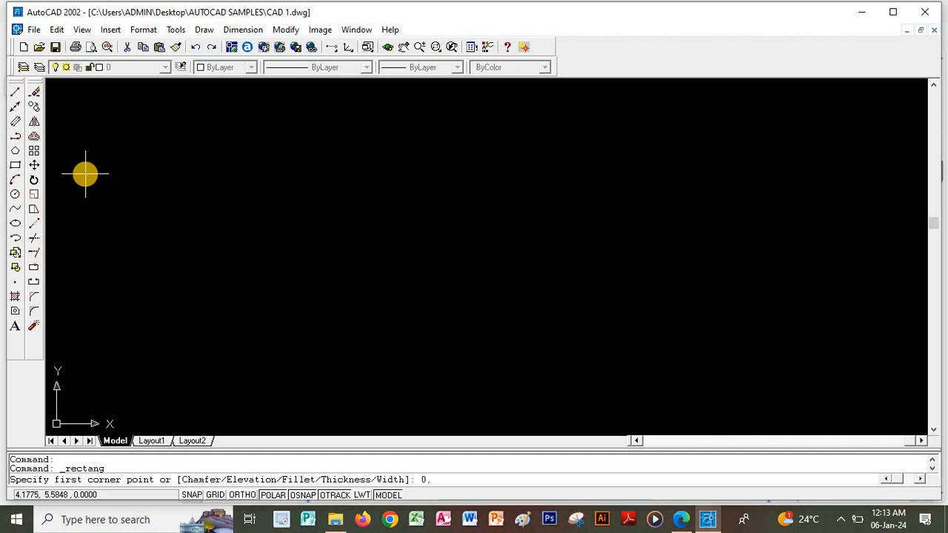
key("Return")
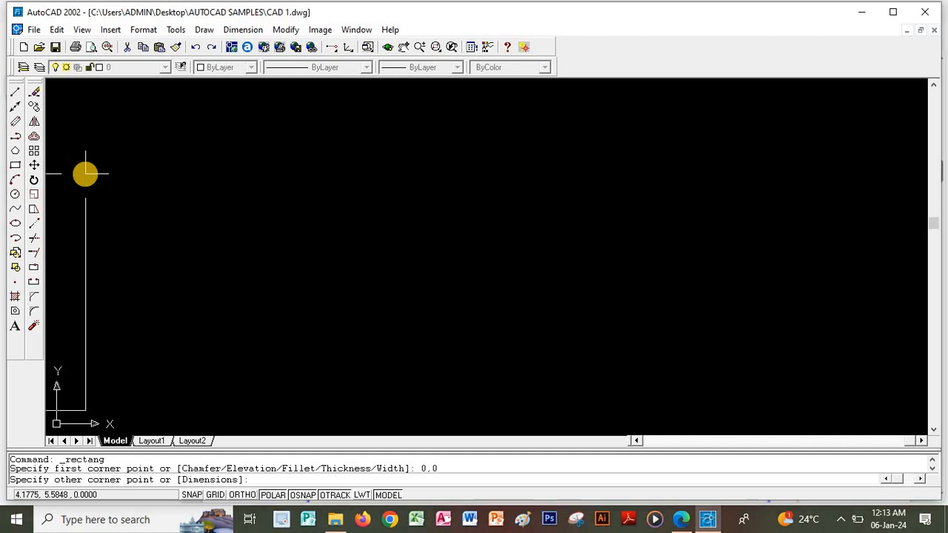
type("10,7")
key("Return")
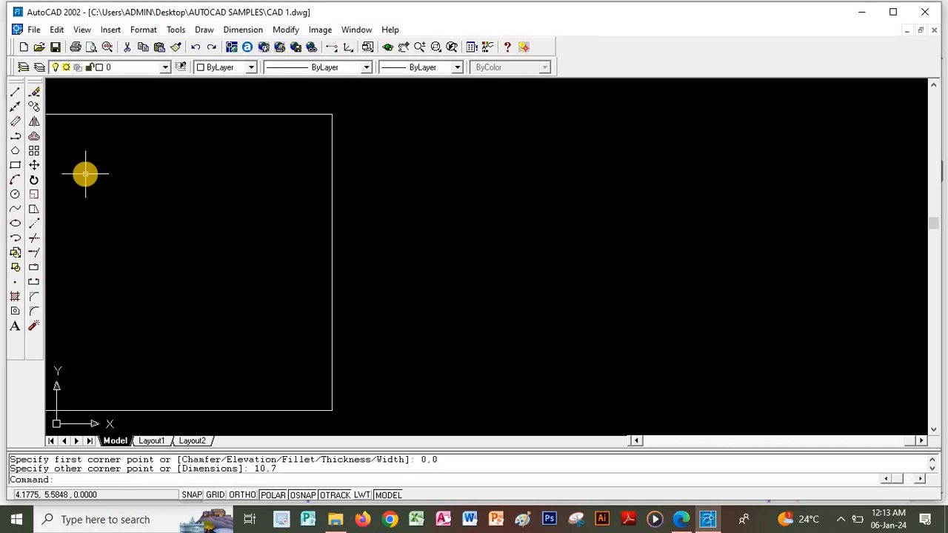
left_click(403, 47)
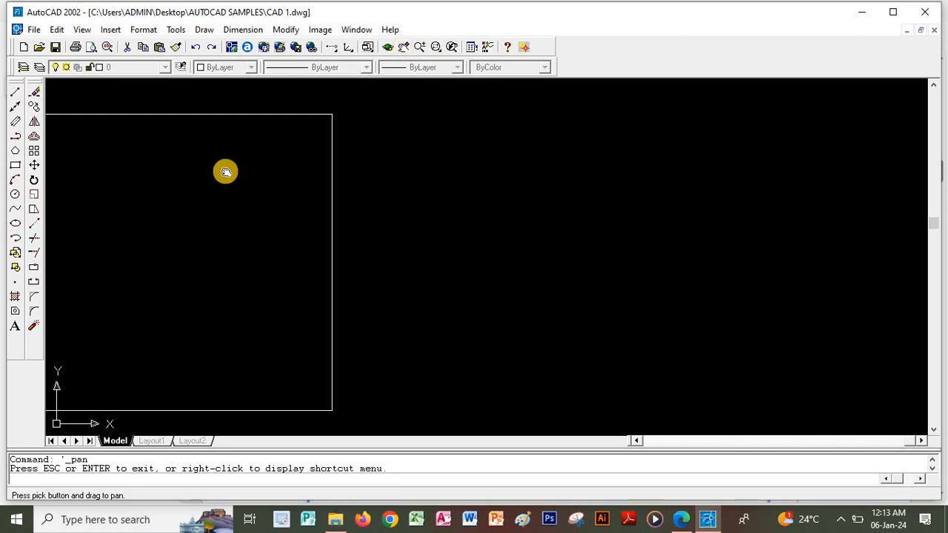
left_click_drag(226, 172, 607, 171)
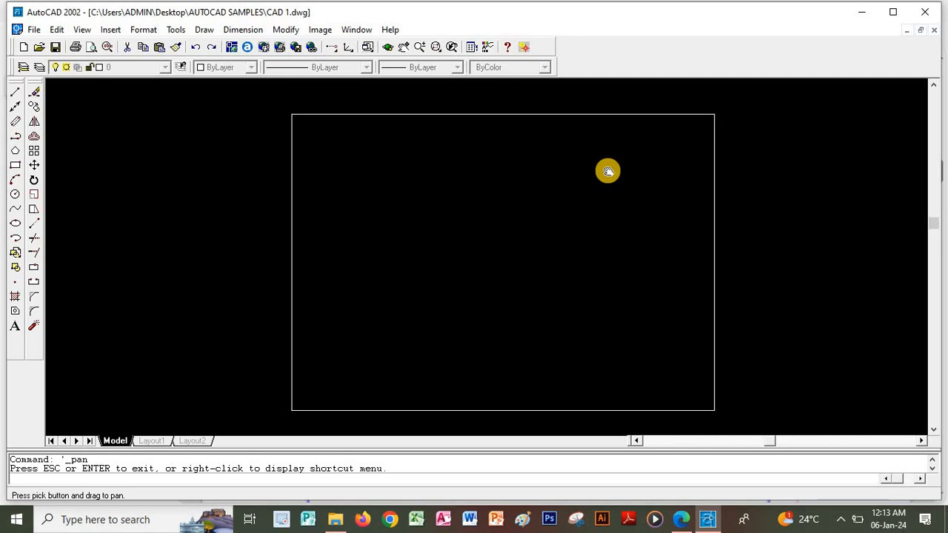
key("Escape")
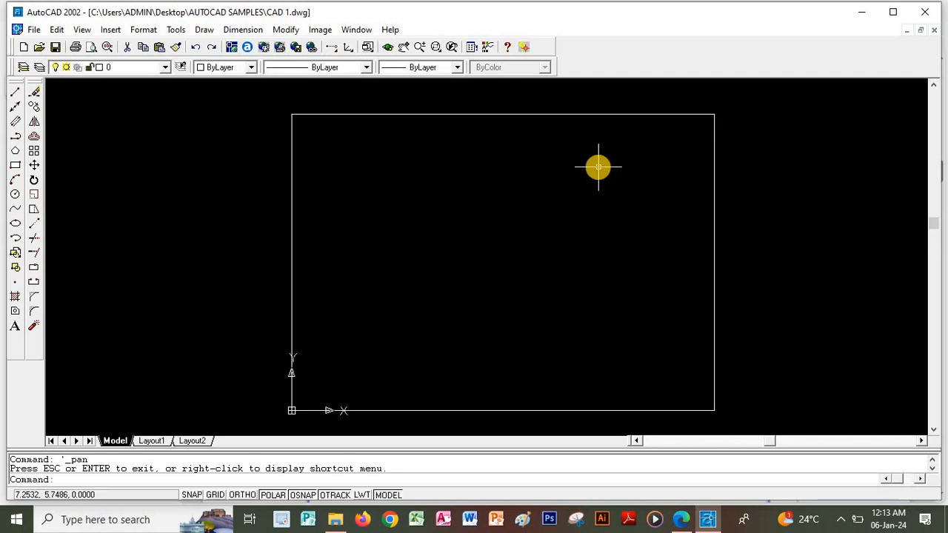
Check the start coordinates in the PDF, then draw the outline's base line in AutoCAD from 1,1 to 4.1,1
left_click(685, 521)
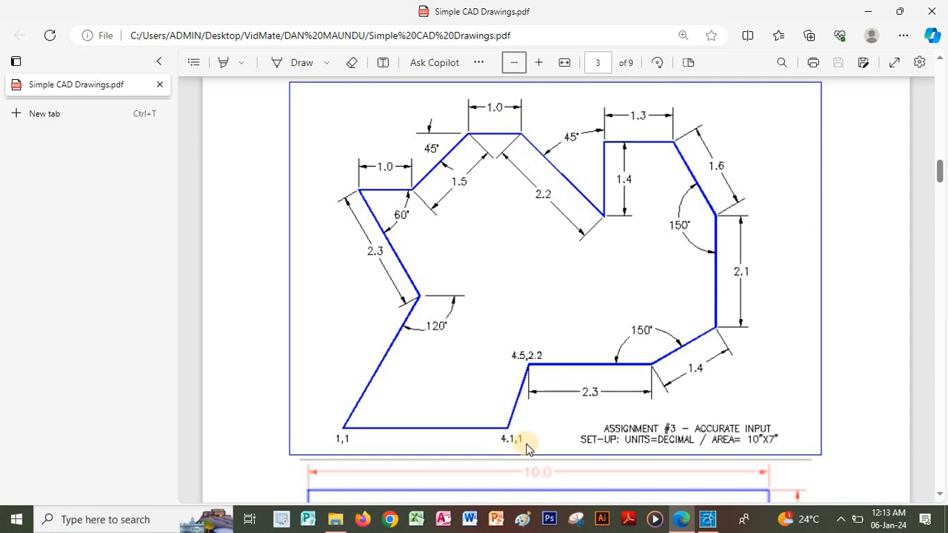
left_click(708, 524)
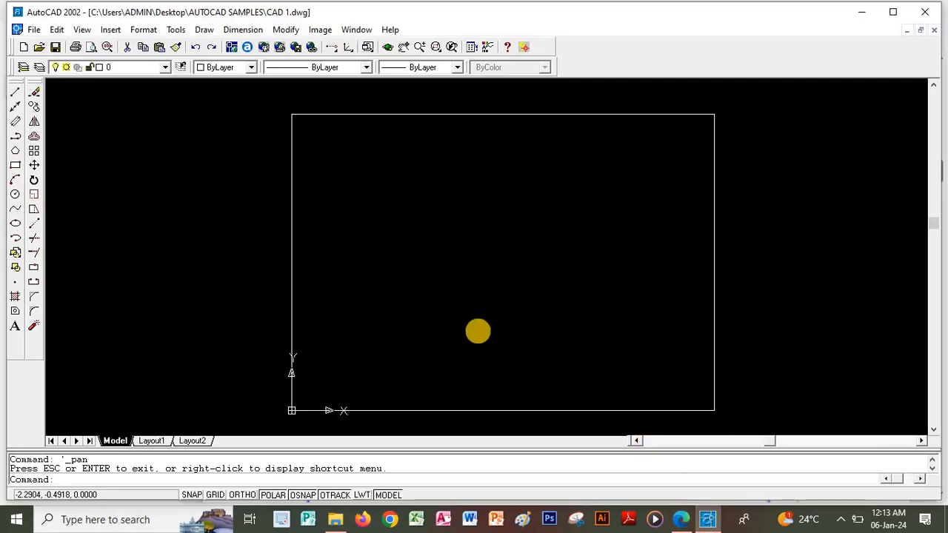
left_click(15, 92)
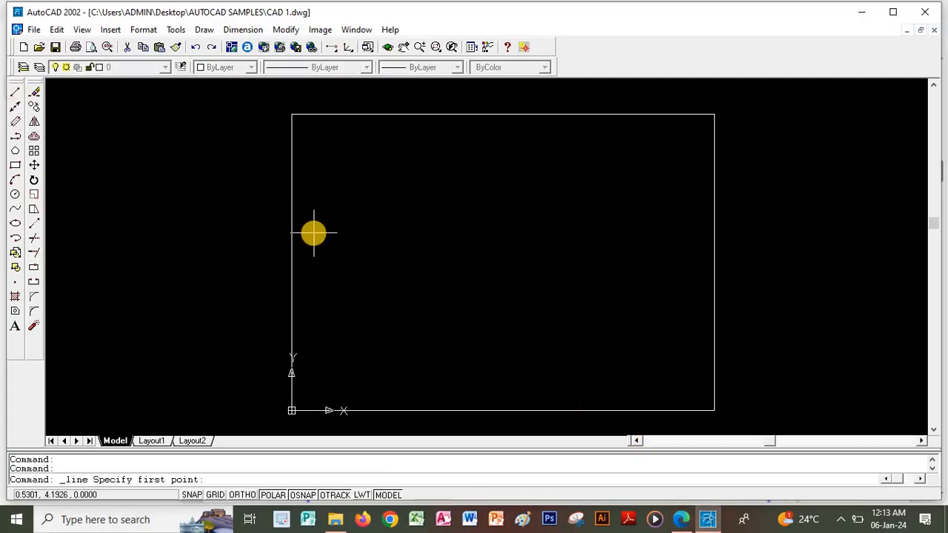
type("1,1")
key("Return")
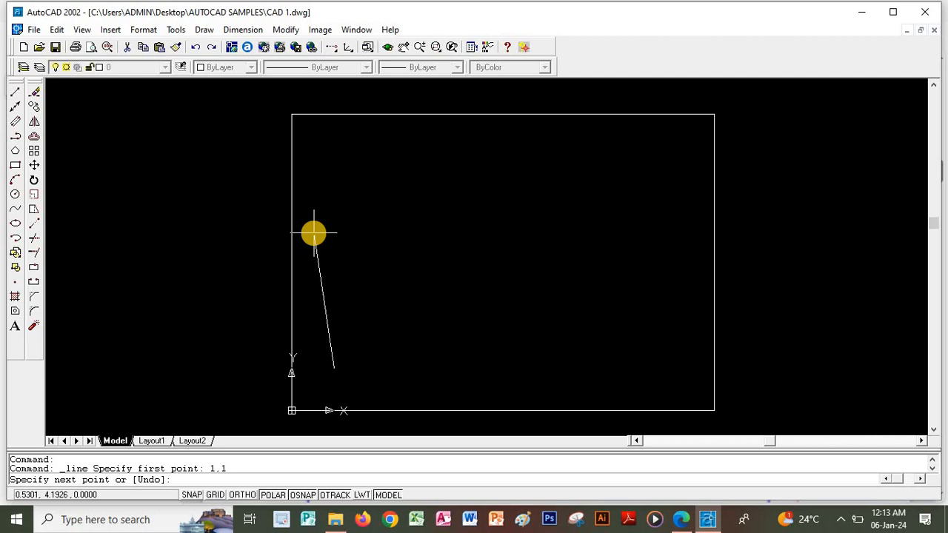
type("4.1")
type(".1")
key("Return")
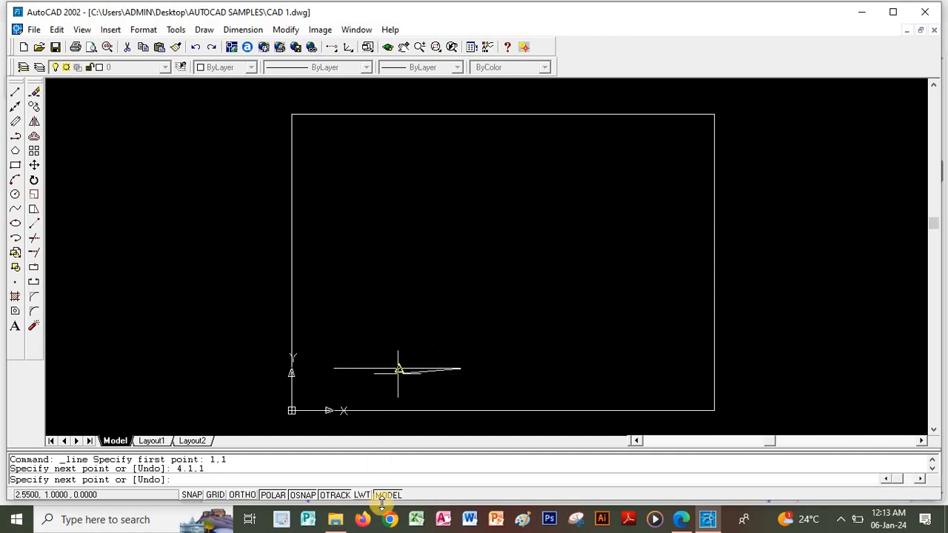
Check the next coordinate in the PDF and continue the line in AutoCAD to the absolute point 4.5,2.2
left_click(681, 519)
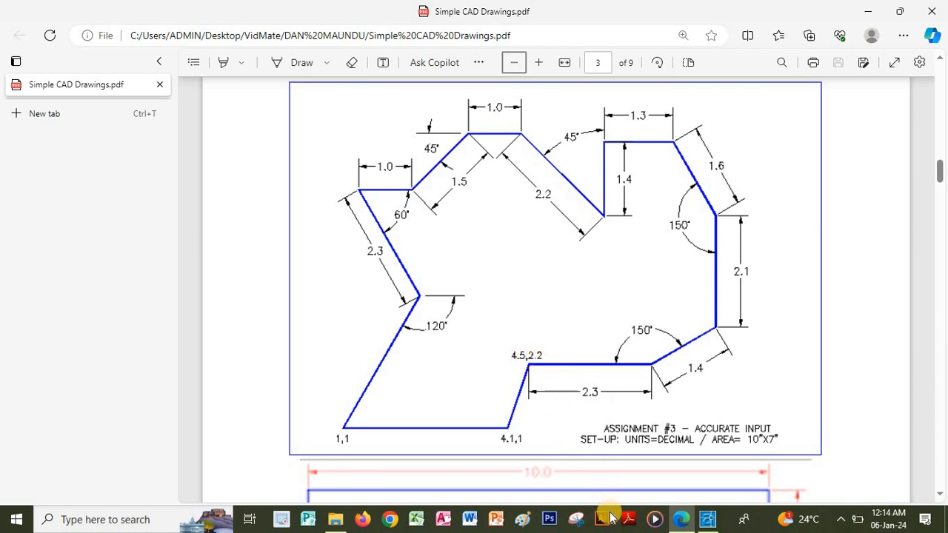
left_click(707, 519)
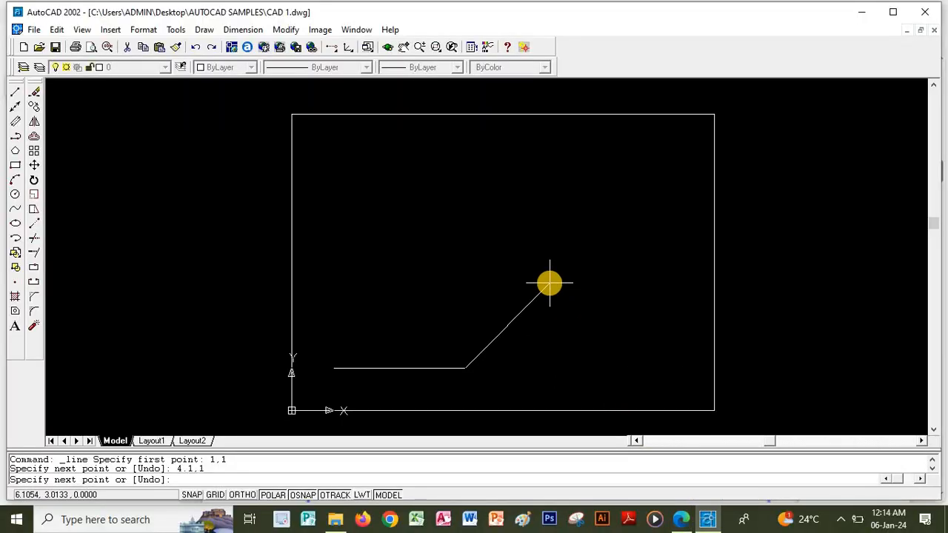
type("4.5,2.2")
key("Return")
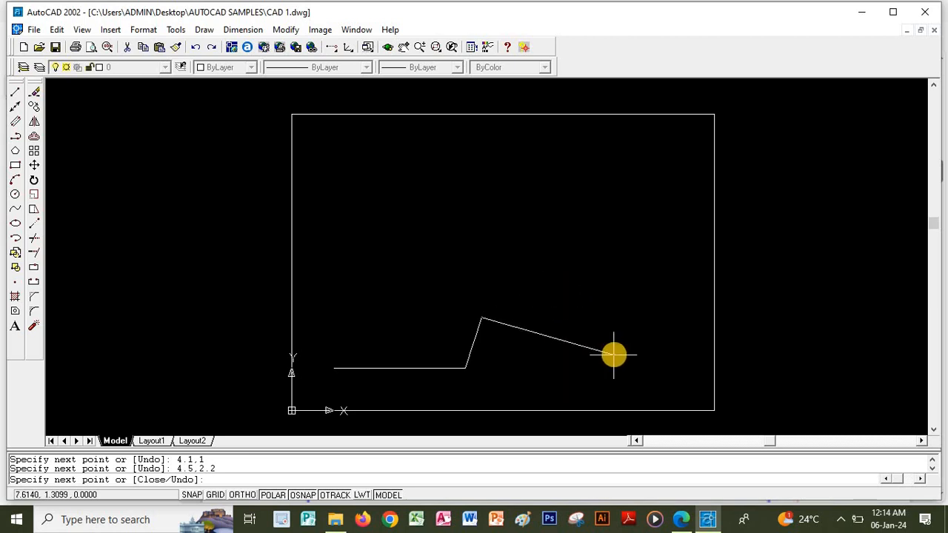
Check the next length in the PDF and add a horizontal segment 2.3 long to the right in AutoCAD
left_click(678, 519)
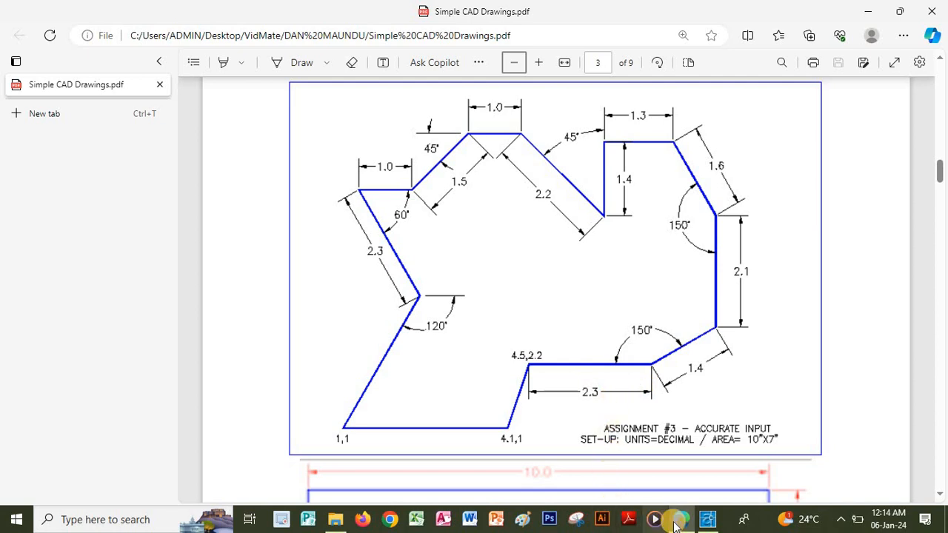
left_click(707, 521)
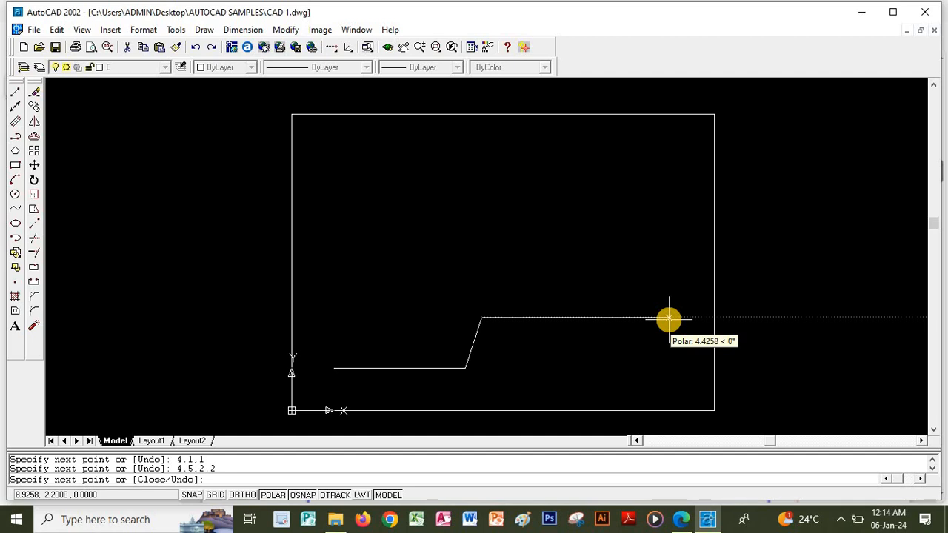
type("2.3")
key("Return")
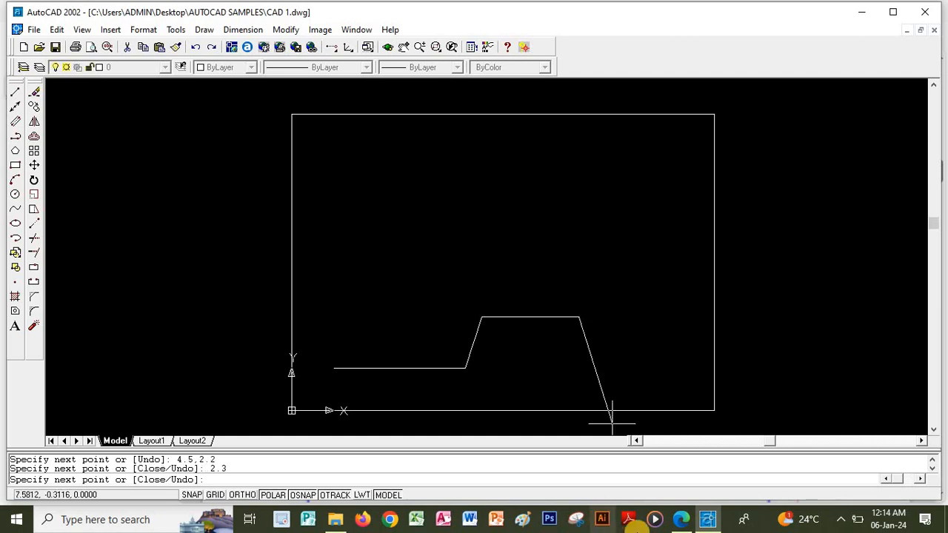
Check the sloped edge in the PDF and add a segment 1.4 long at 30 degrees in AutoCAD, using @1.4<30
left_click(688, 521)
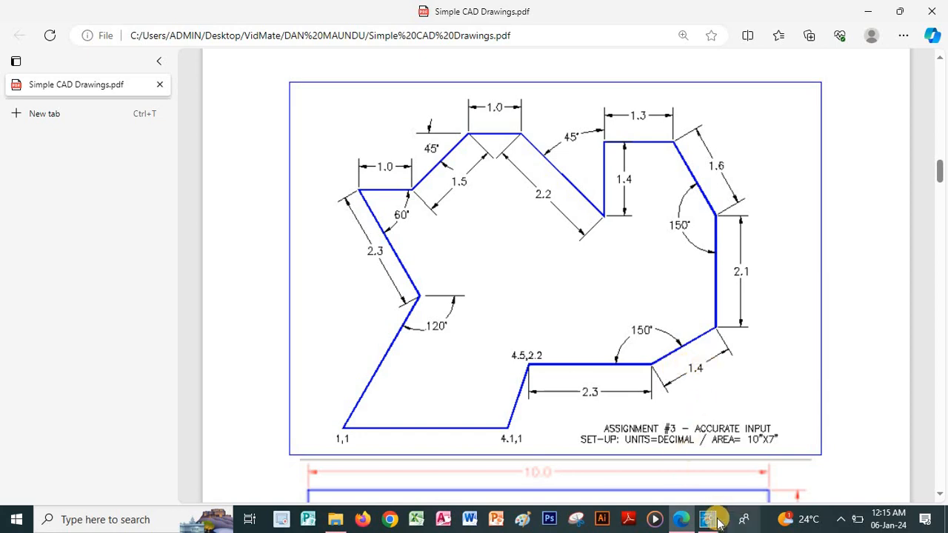
mouse_move(712, 522)
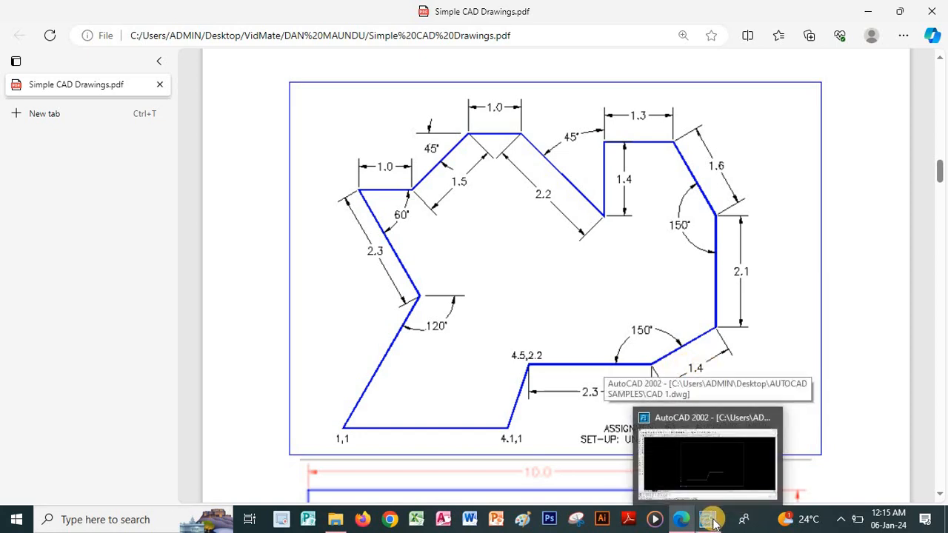
left_click(715, 520)
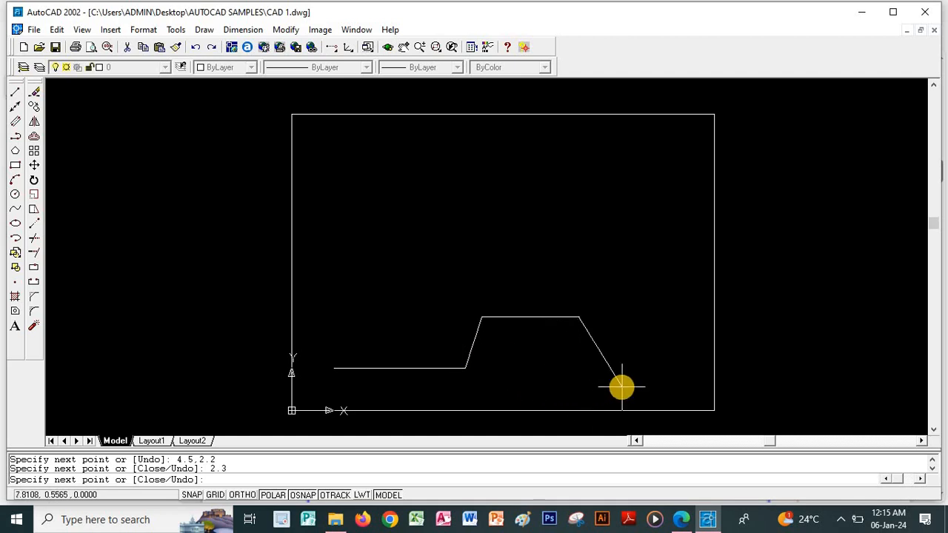
type("@1.")
type("4<30")
key("Return")
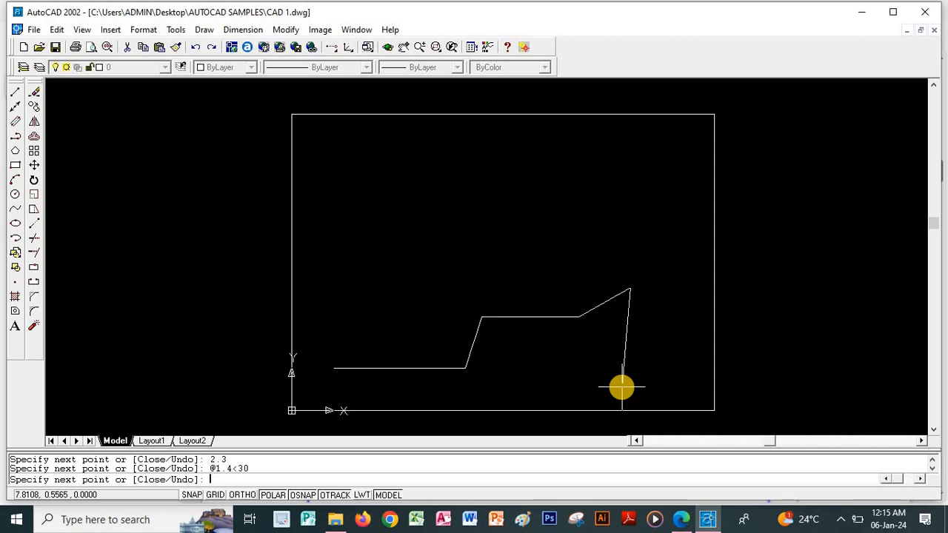
Check the vertical edge in the PDF and add a segment 2.1 long straight up in AutoCAD
left_click(686, 519)
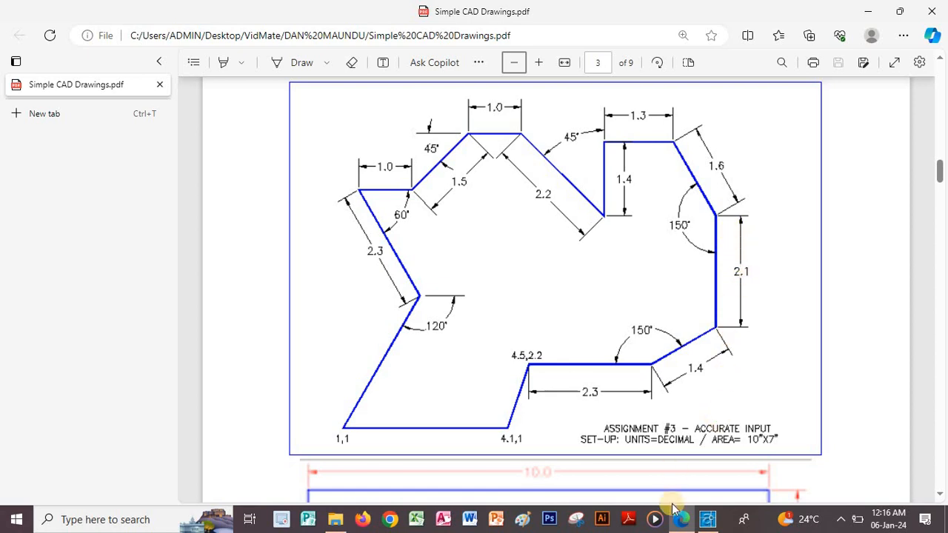
left_click(706, 519)
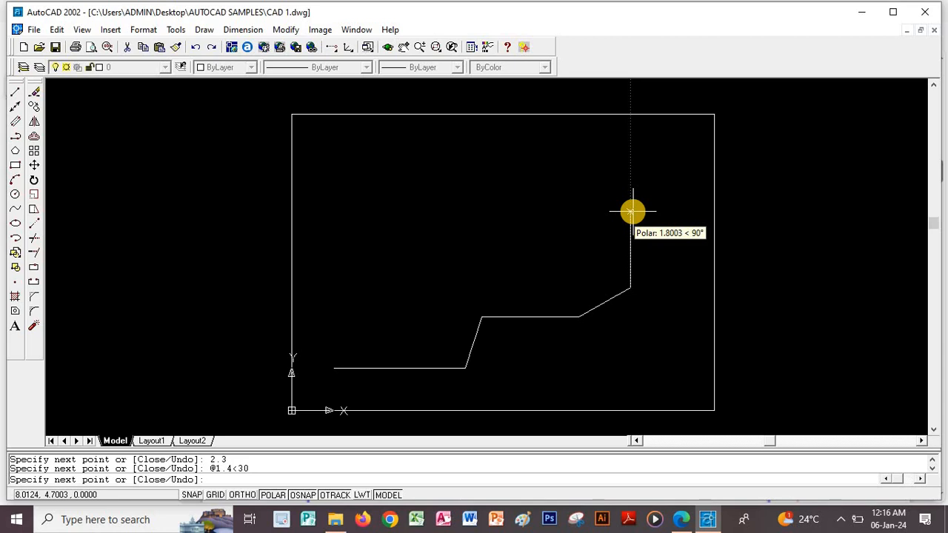
type("2.1")
key("Return")
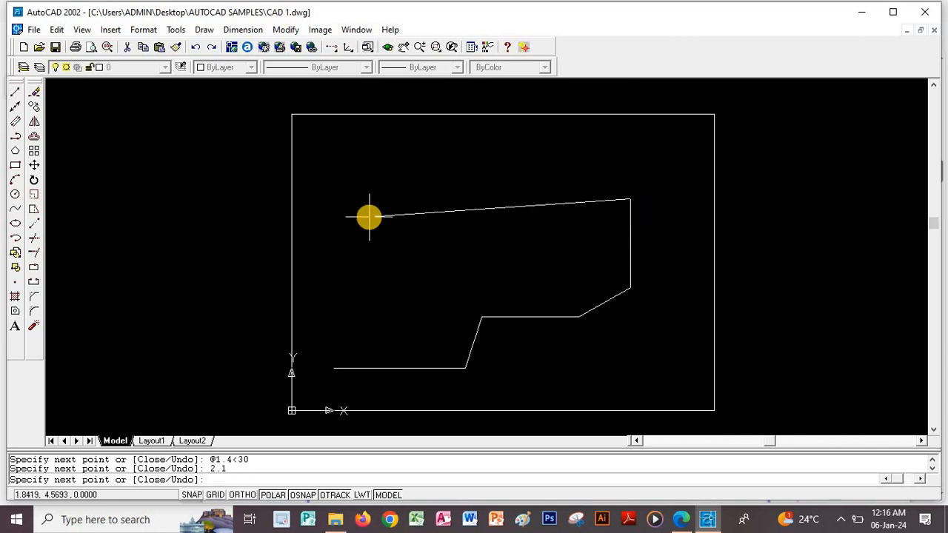
Check the upper sloped edge in the PDF and add a segment in AutoCAD with the relative polar input @1.6<135
left_click(682, 519)
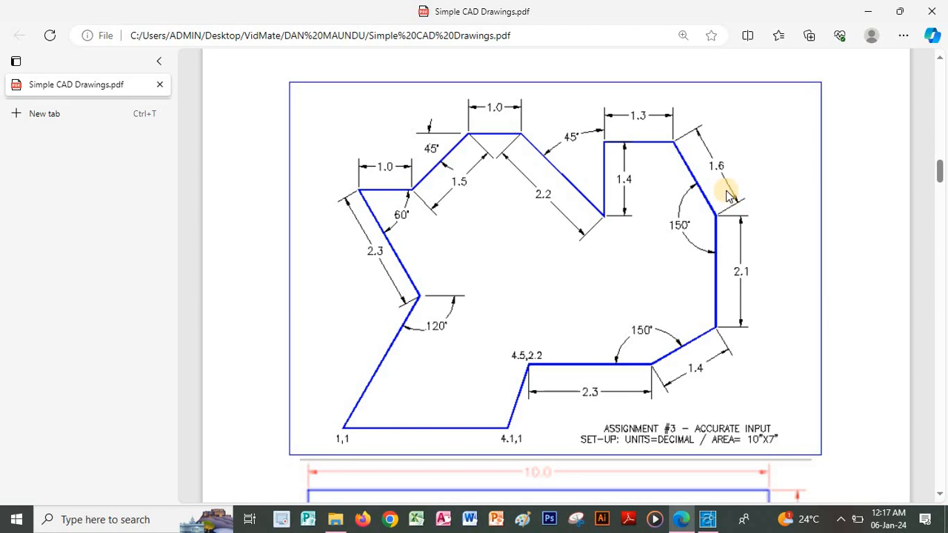
left_click(708, 522)
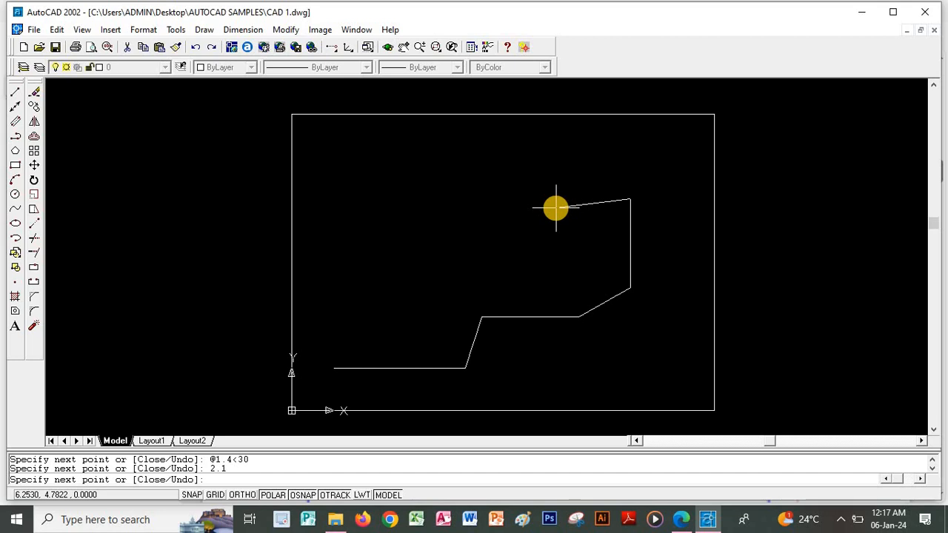
type("@1.6<")
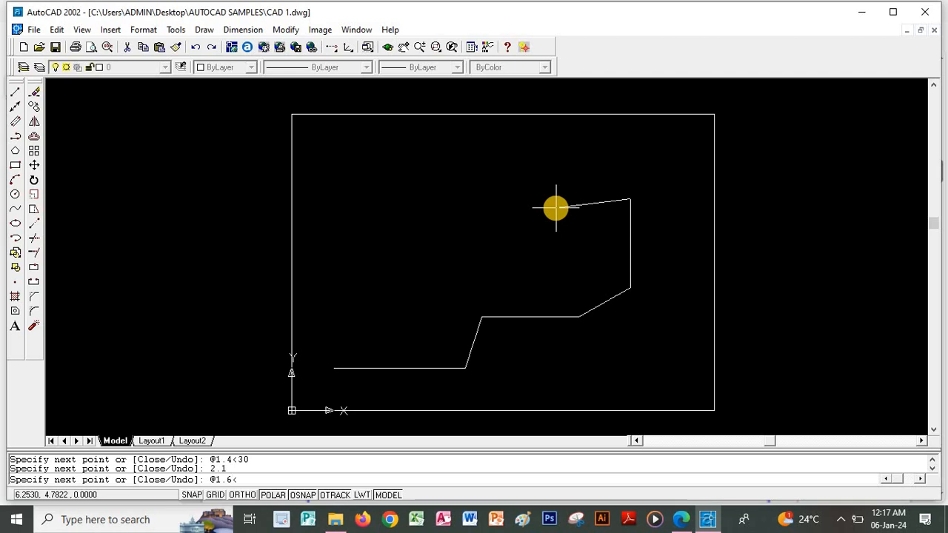
type("135")
key("Return")
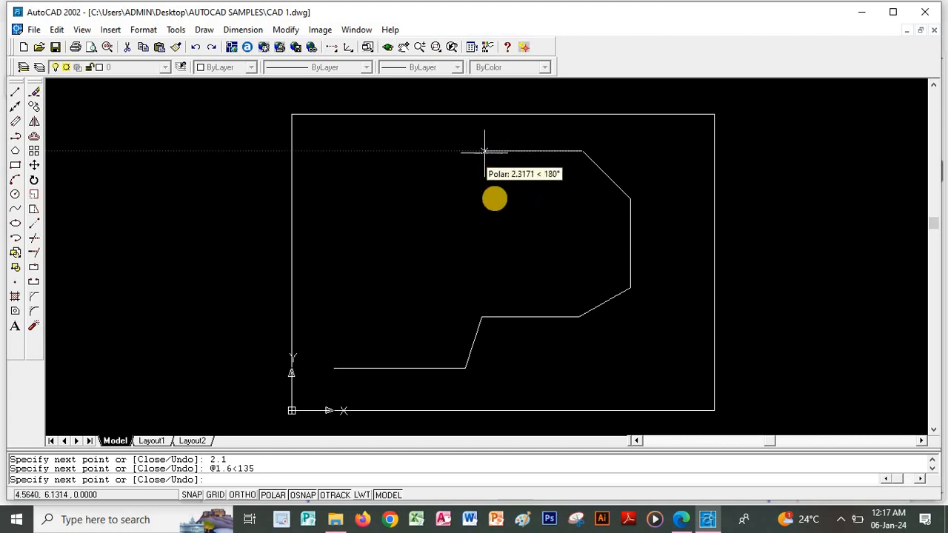
Check the PDF and continue the outline in AutoCAD with a segment 1.3 to the left and one 1.4 straight down
left_click(681, 520)
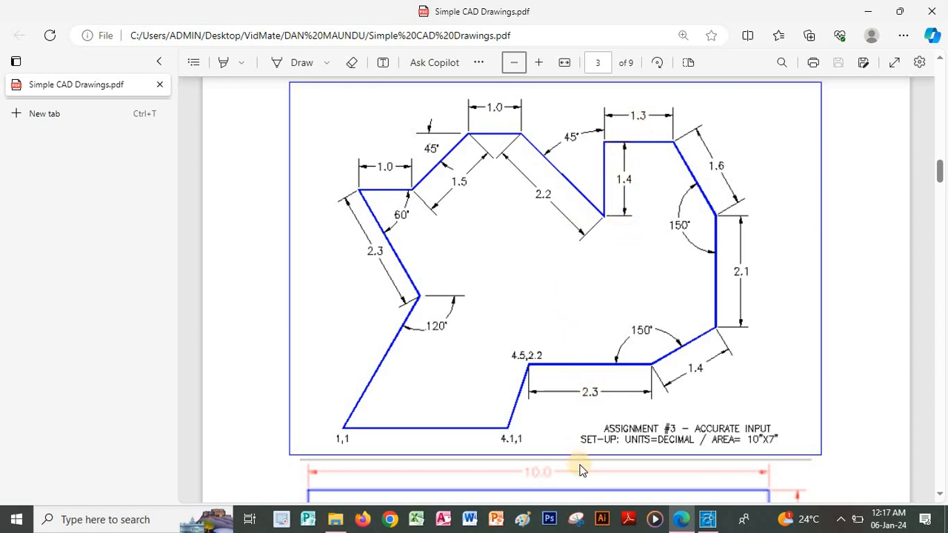
left_click(707, 519)
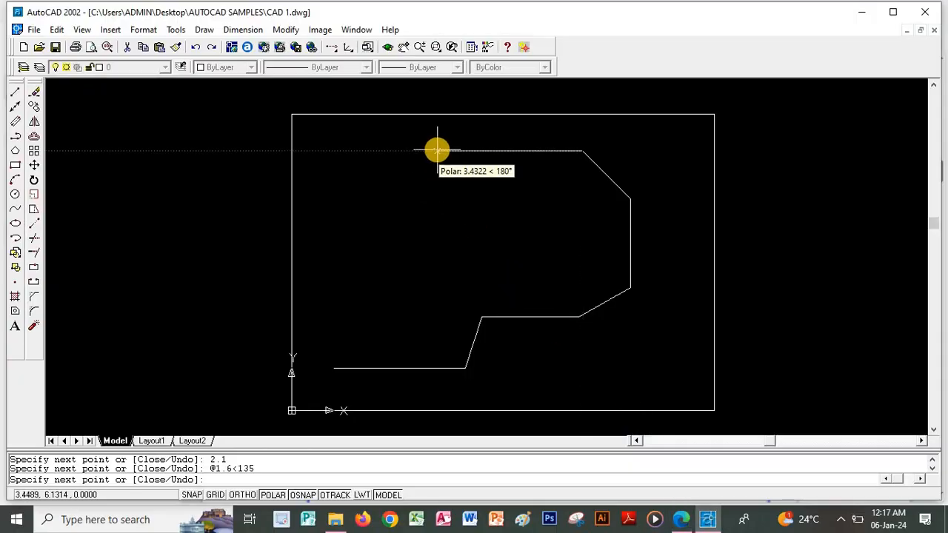
type("1.3")
key("Return")
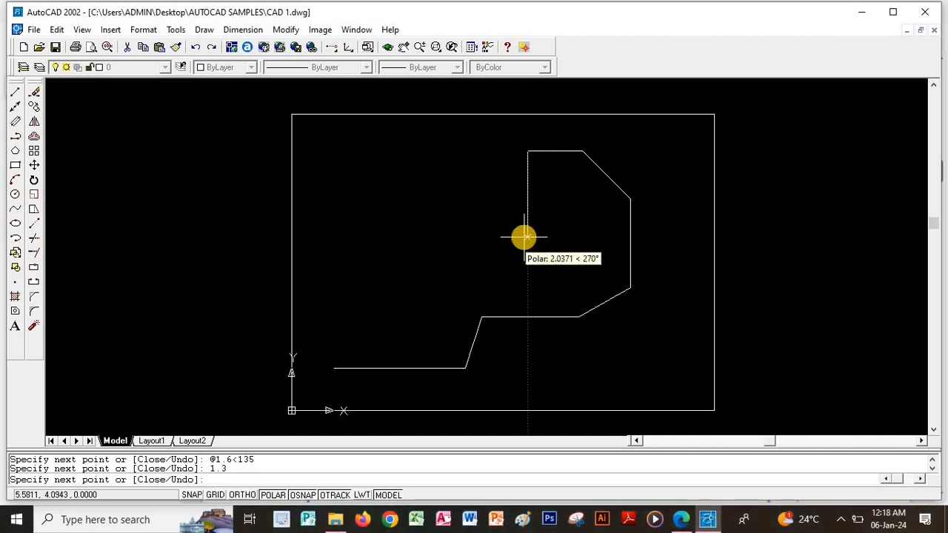
type("1.4")
key("Return")
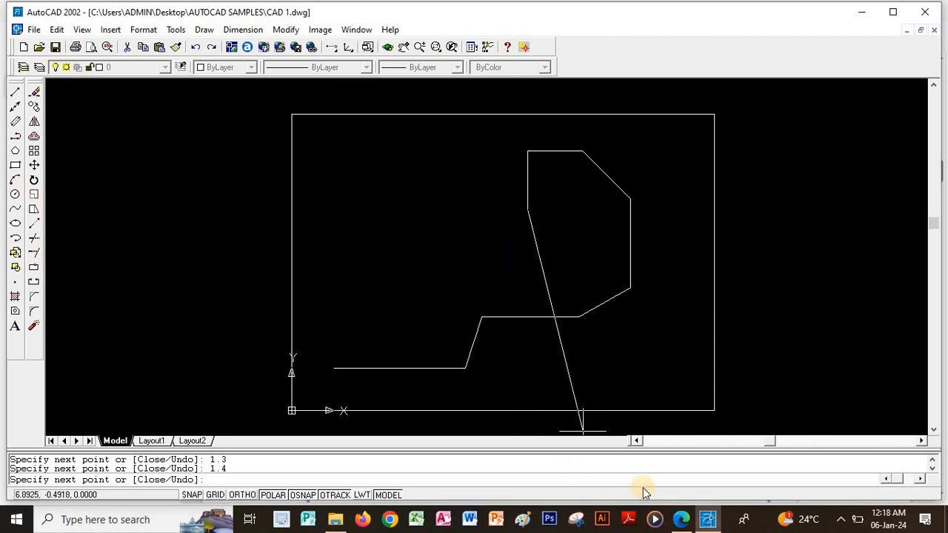
Check the edge labelled 2.2 in the PDF, try the relative polar input @2.2<225 in AutoCAD, and undo that segment
left_click(687, 520)
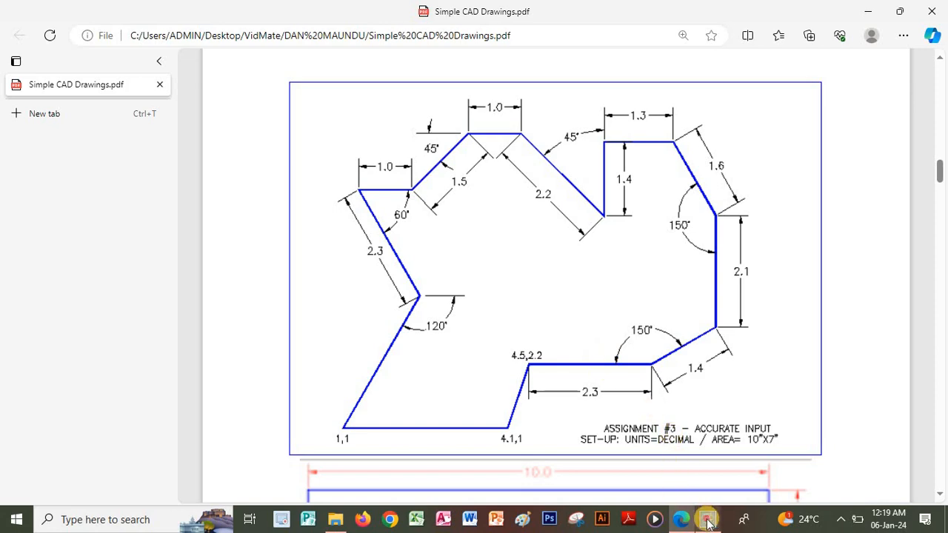
left_click(708, 523)
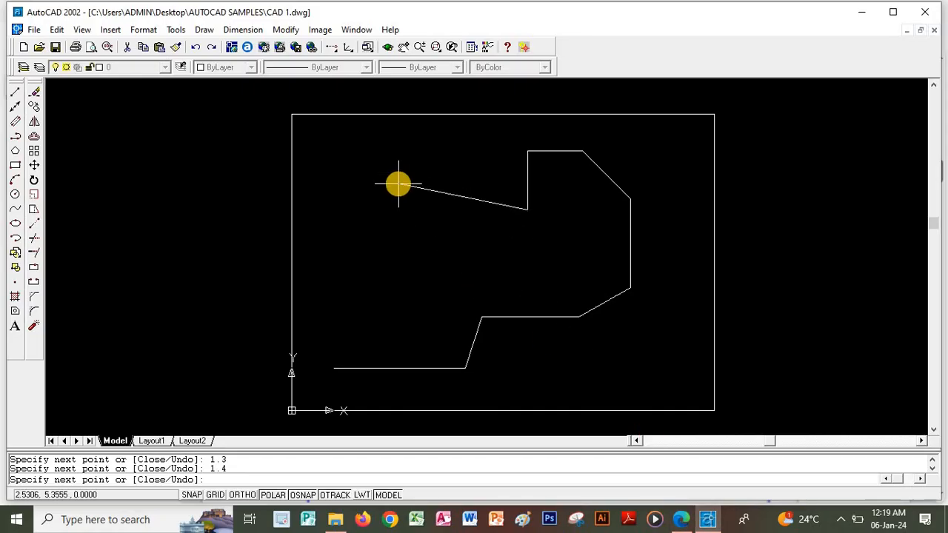
type("@2.2<225")
key("Return")
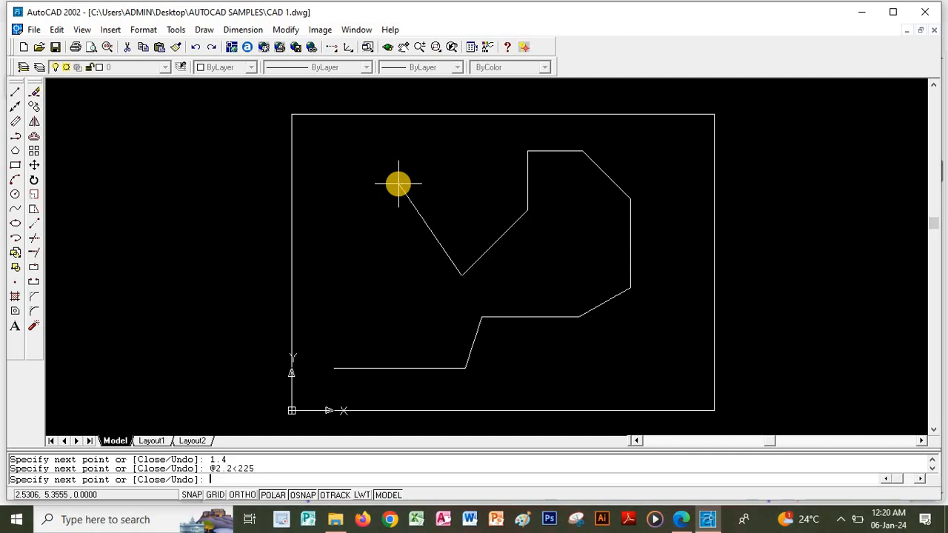
key("ctrl+z")
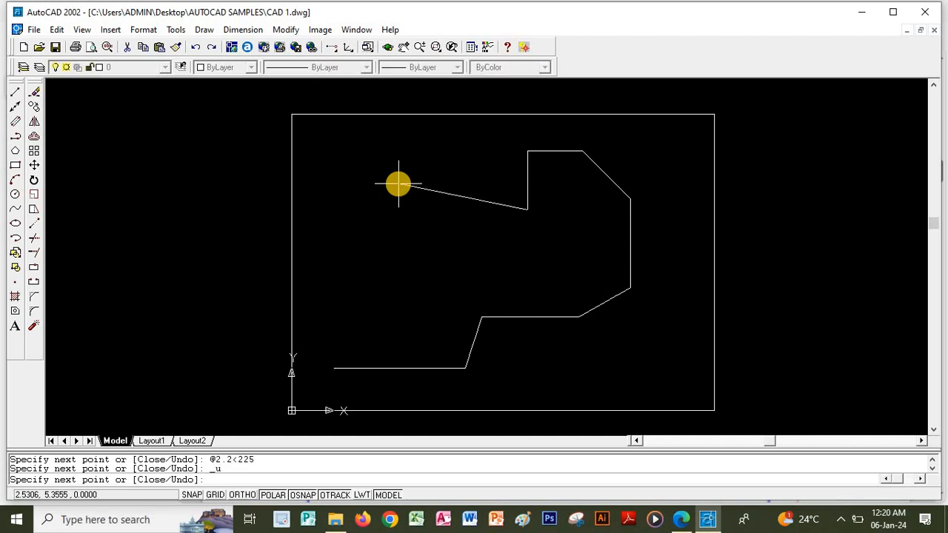
Recheck the sloped edge beside the notch in the PDF and add its segment in AutoCAD with the relative polar input @2.2<135
type("@2.2<")
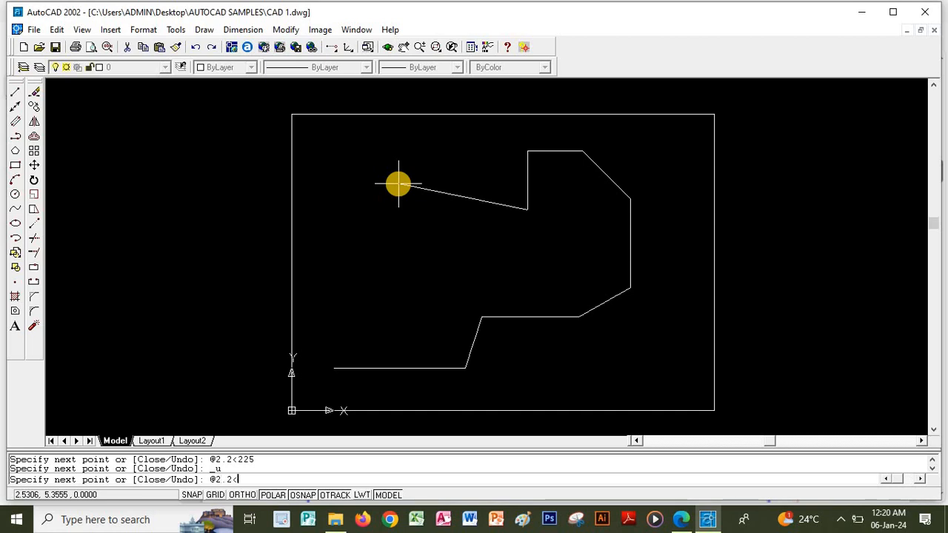
left_click(683, 520)
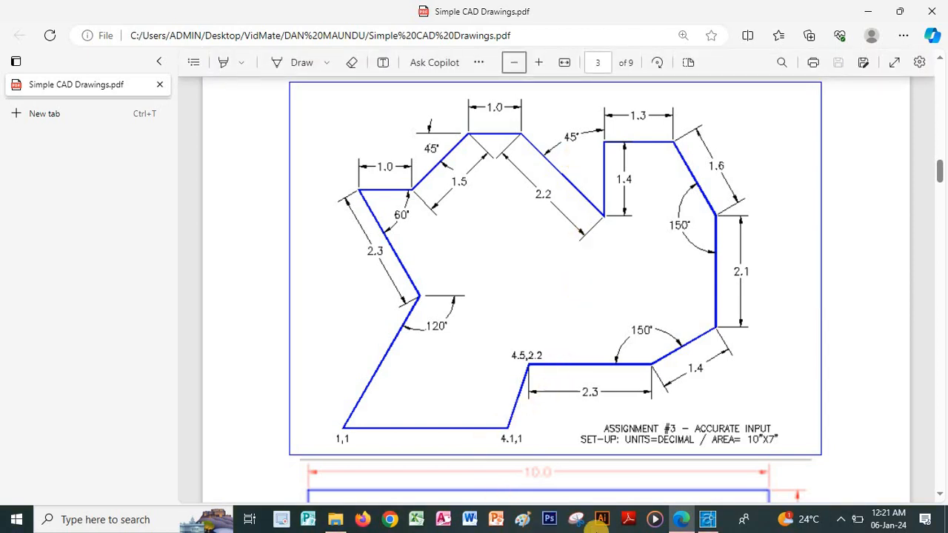
left_click(708, 519)
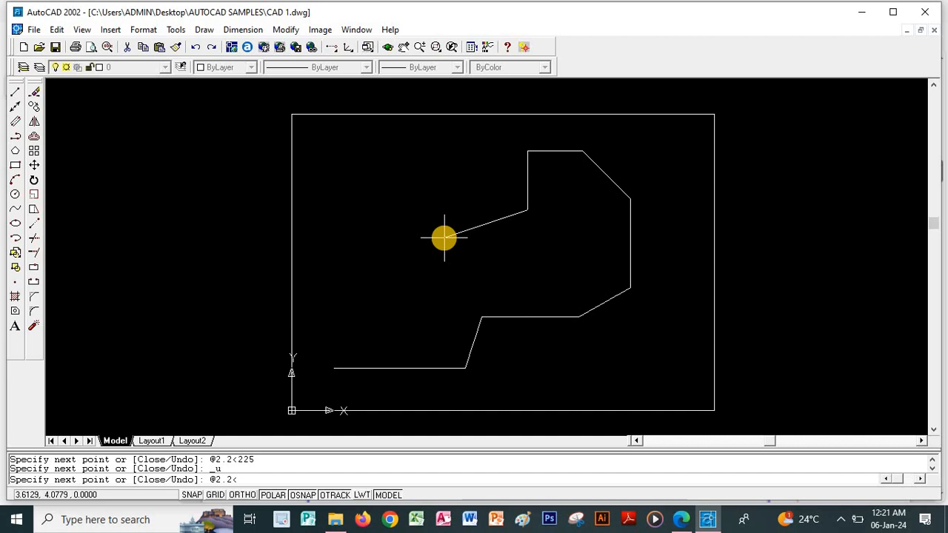
type("@135")
key("Return")
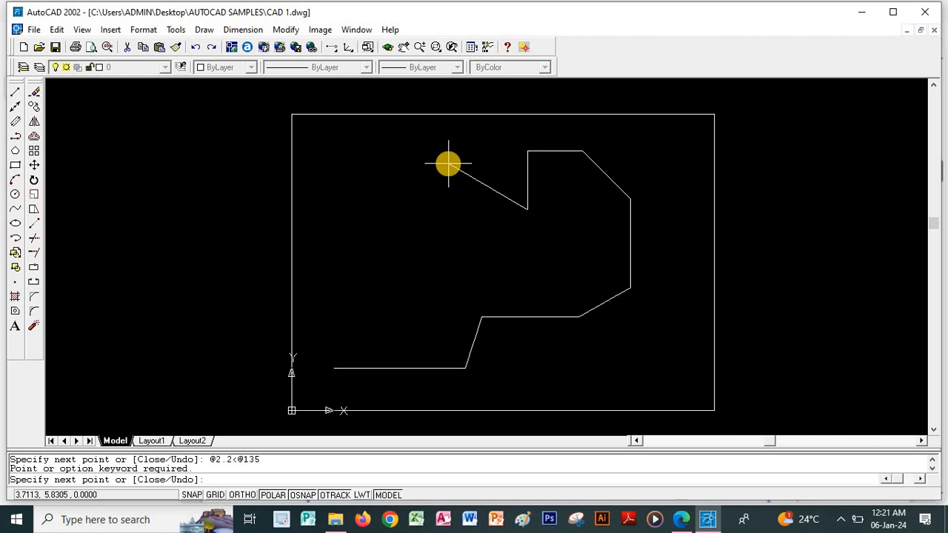
type("@2.2<")
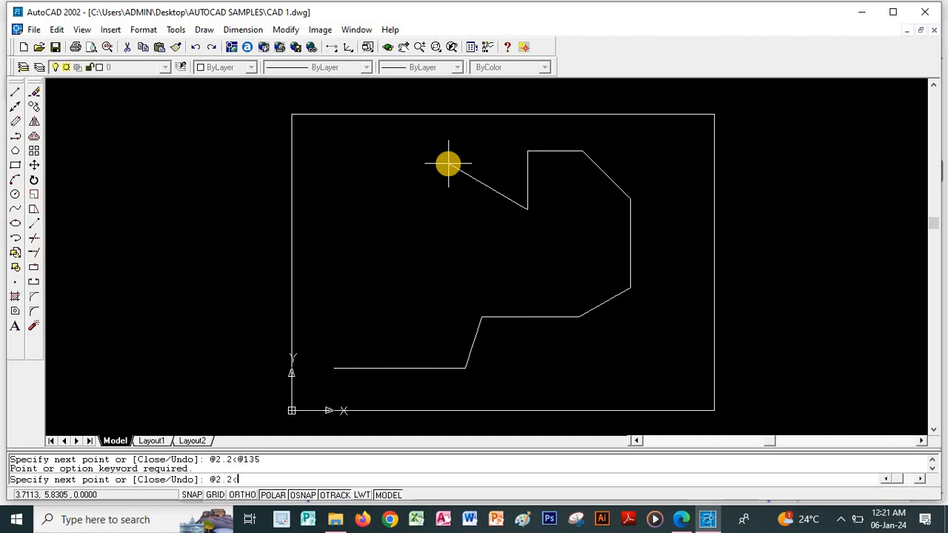
type("135")
key("Return")
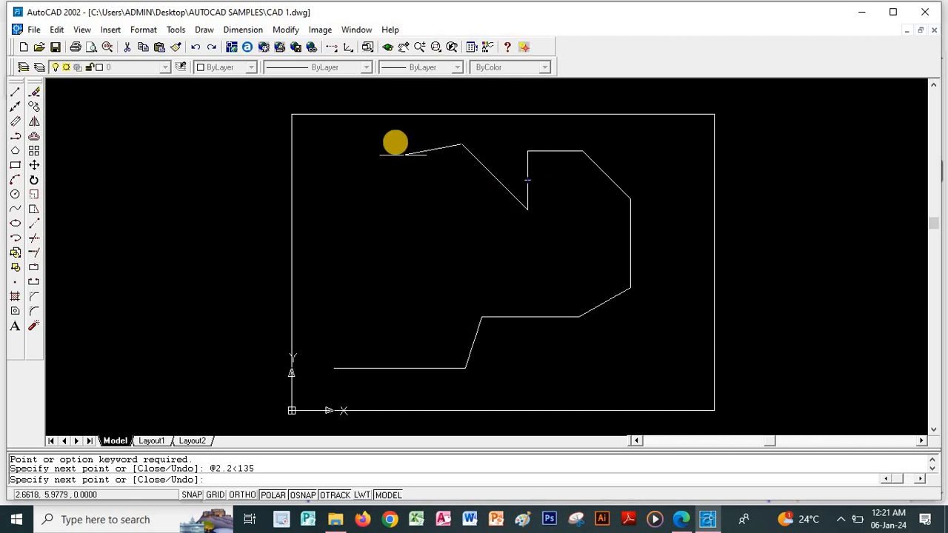
Check the short topmost edge in the PDF and add a horizontal segment 1 long to the left in AutoCAD
left_click(674, 520)
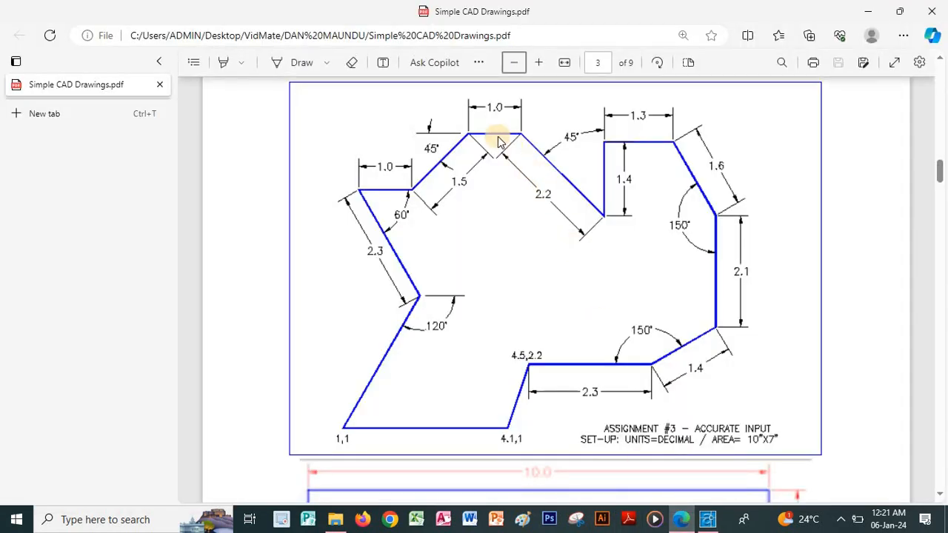
left_click(706, 521)
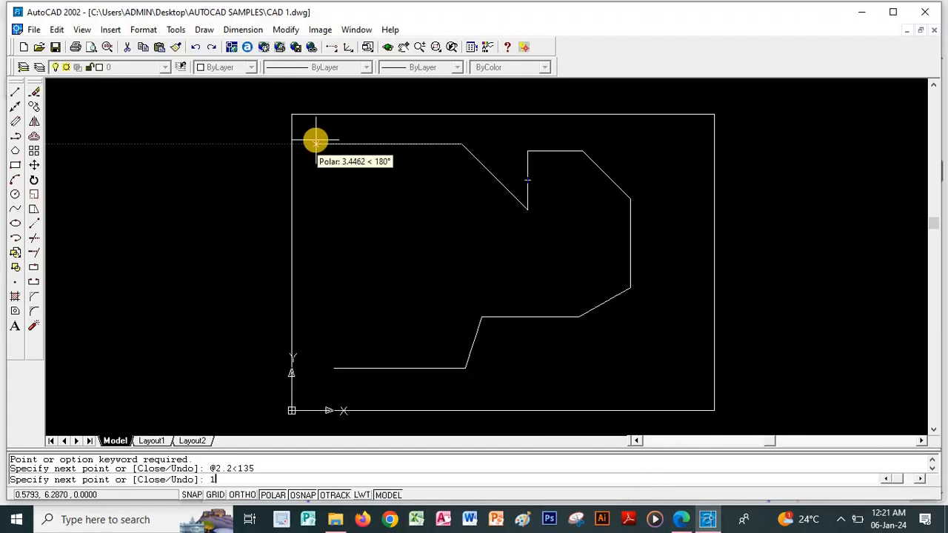
type("1")
key("Return")
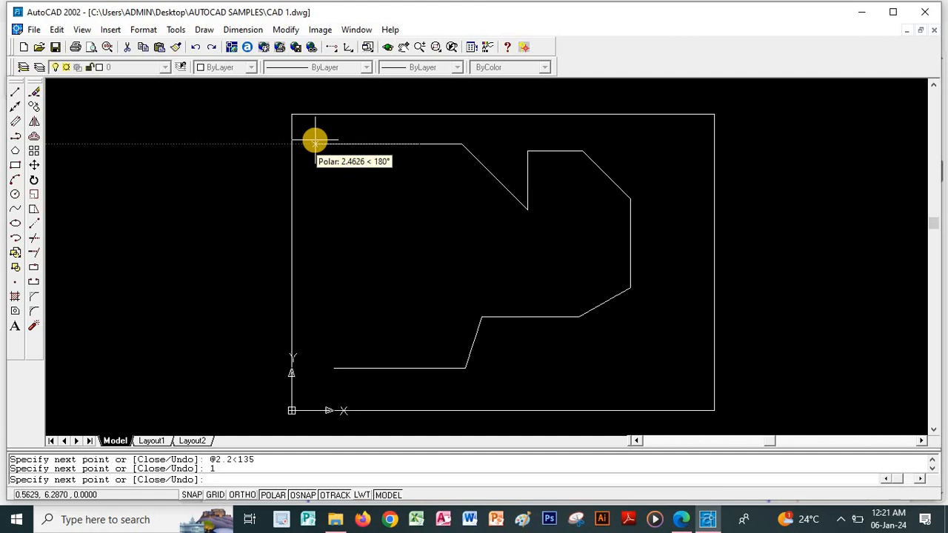
Check the 45-degree edge in the PDF and add a downward-sloping segment in AutoCAD with the relative polar input @1.5<225
left_click(680, 520)
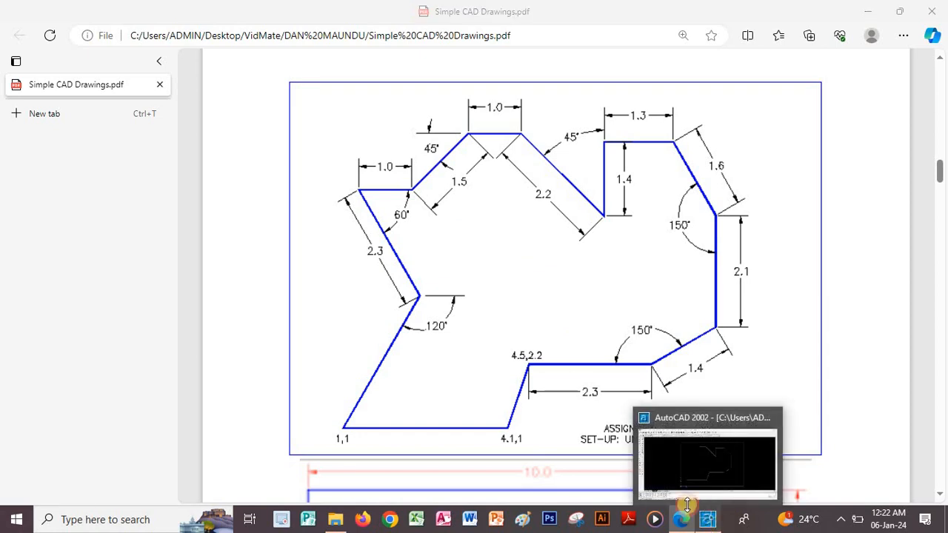
left_click(708, 520)
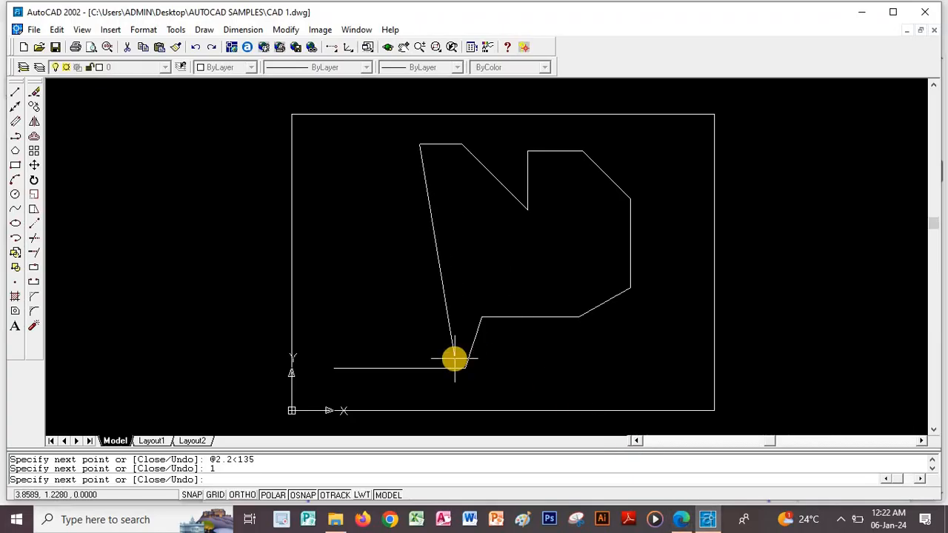
type("@1.5<2")
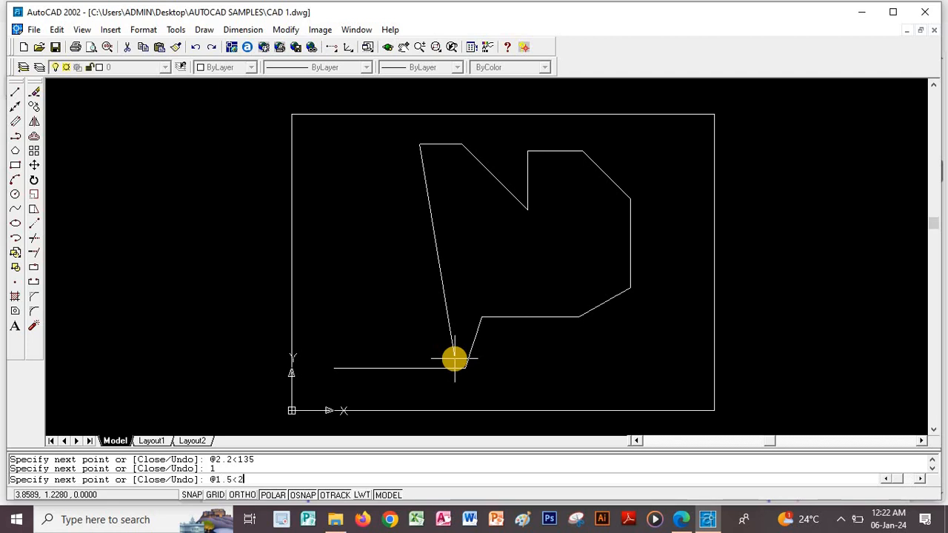
type("25")
key("Return")
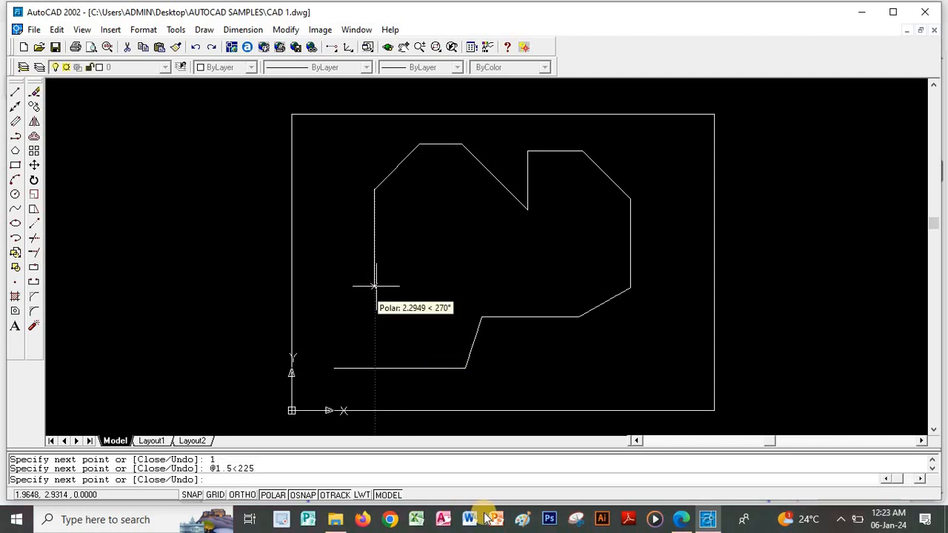
Check the PDF and extend the outline in AutoCAD from the end of the 45-degree slope with a horizontal segment 1 to the left
left_click(681, 519)
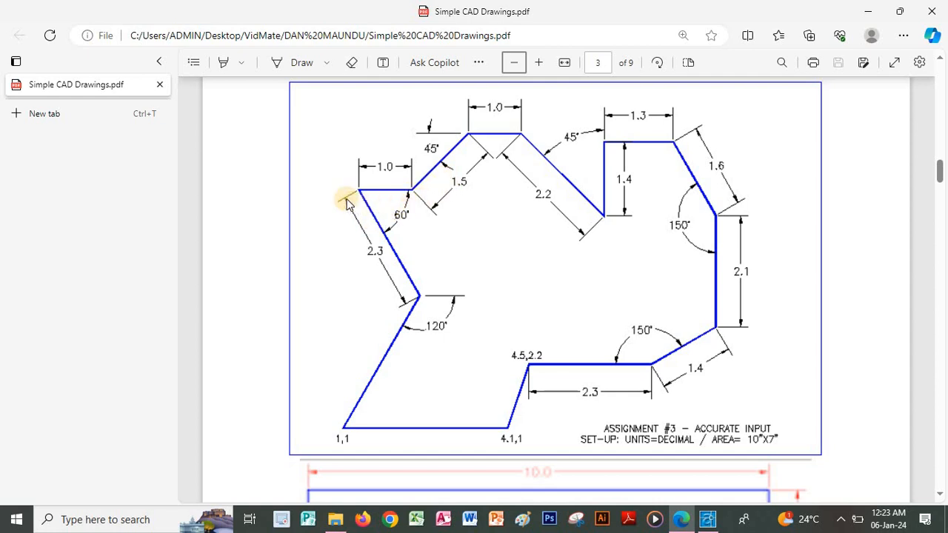
left_click(703, 522)
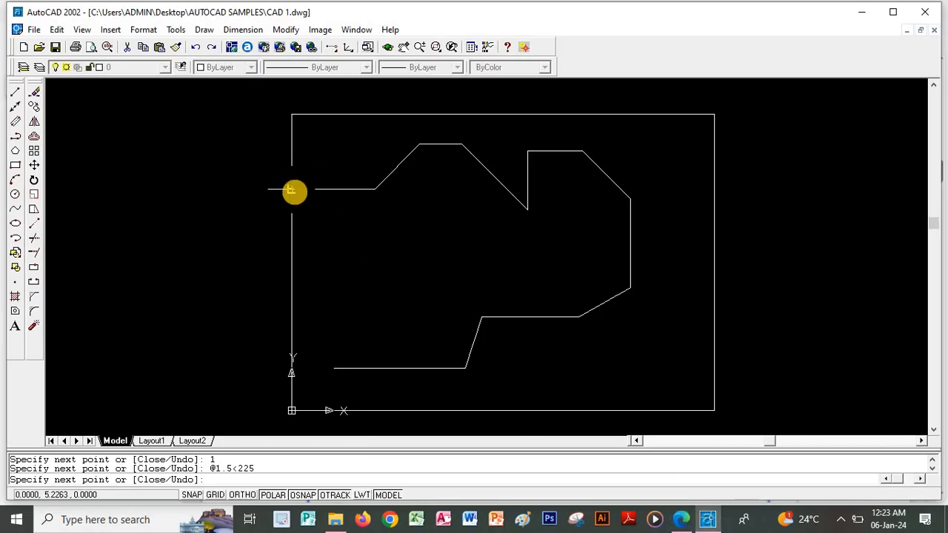
type("1")
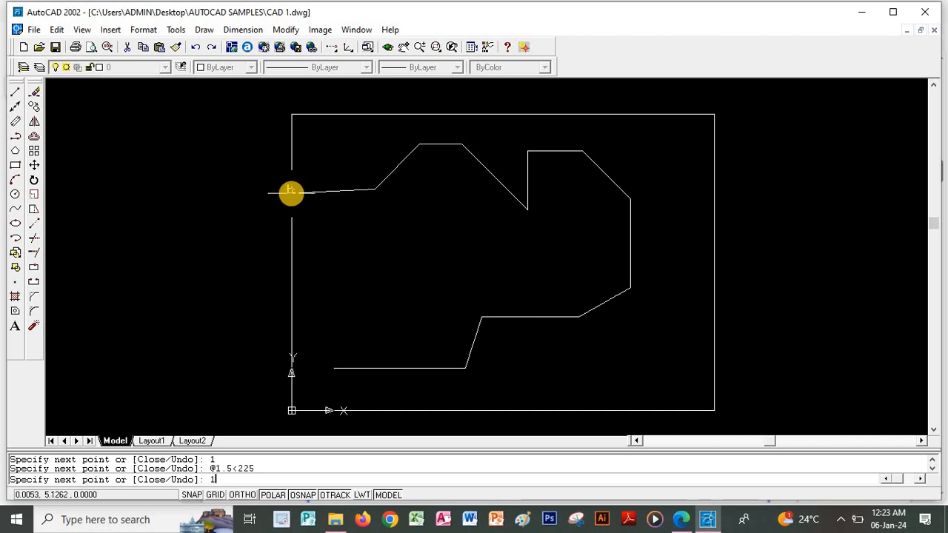
key("Return")
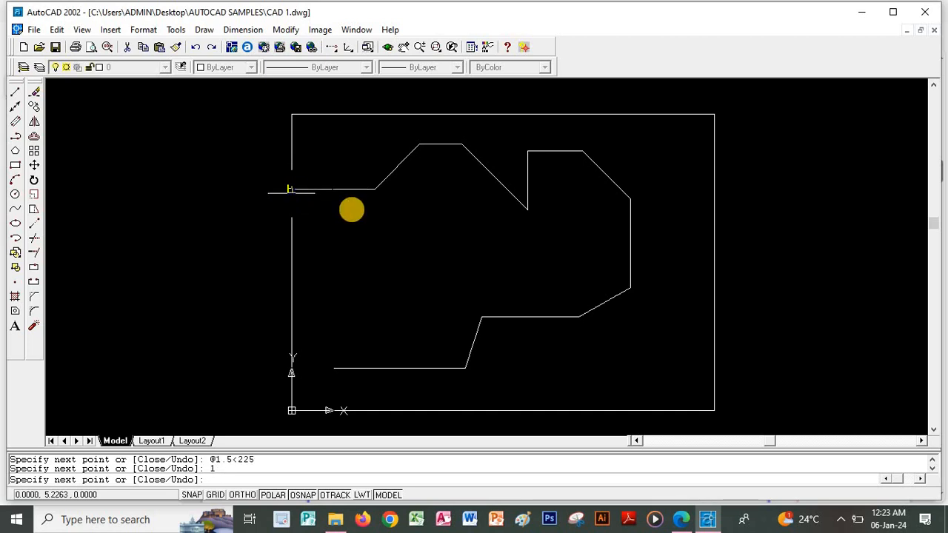
Check the 60-degree edge in the PDF and add its segment in AutoCAD with the relative polar input @2.3<300
left_click(680, 520)
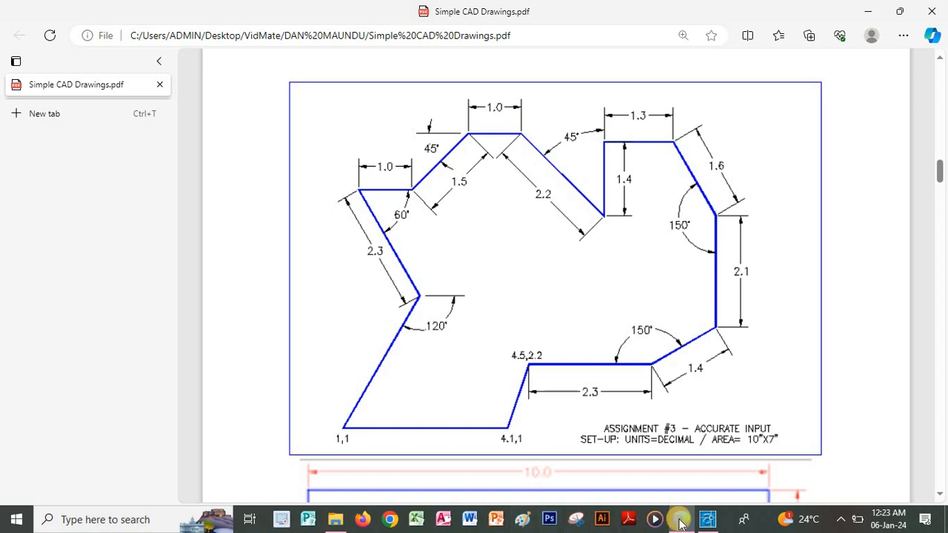
left_click(708, 519)
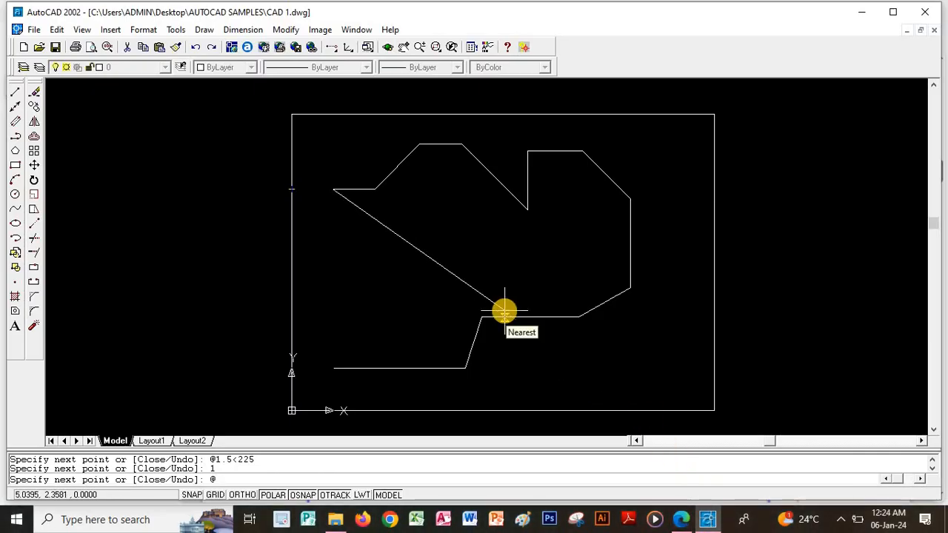
type("@2.3")
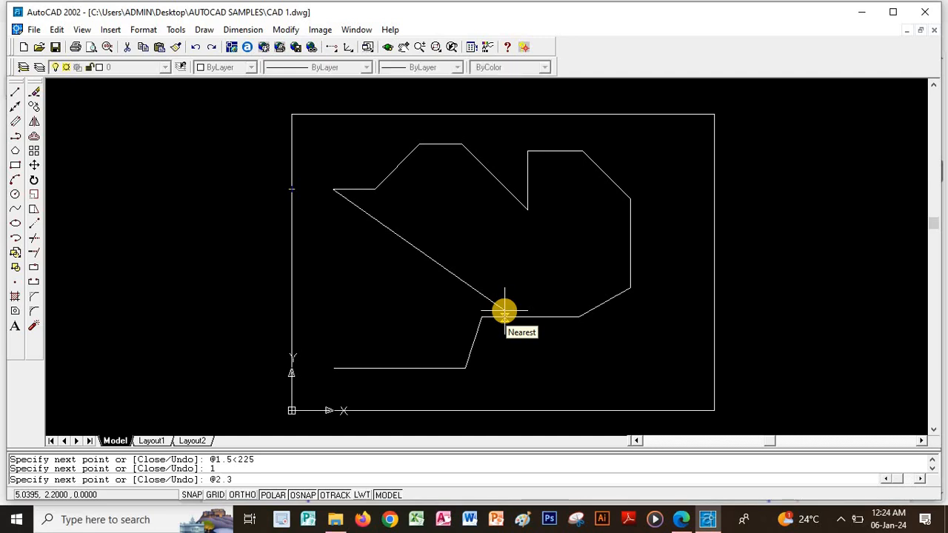
type("300")
key("BackSpace")
key("BackSpace")
key("BackSpace")
key("Right")
type("3")
key("Return")
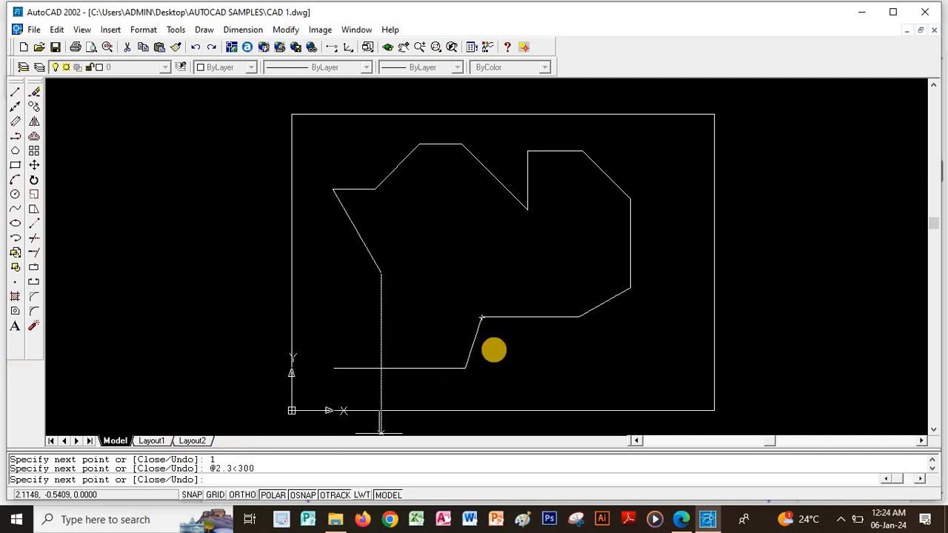
Close the outline at its starting point 1,1, end the Line command, and compare the finished shape with the PDF
left_click(338, 368)
key("Return")
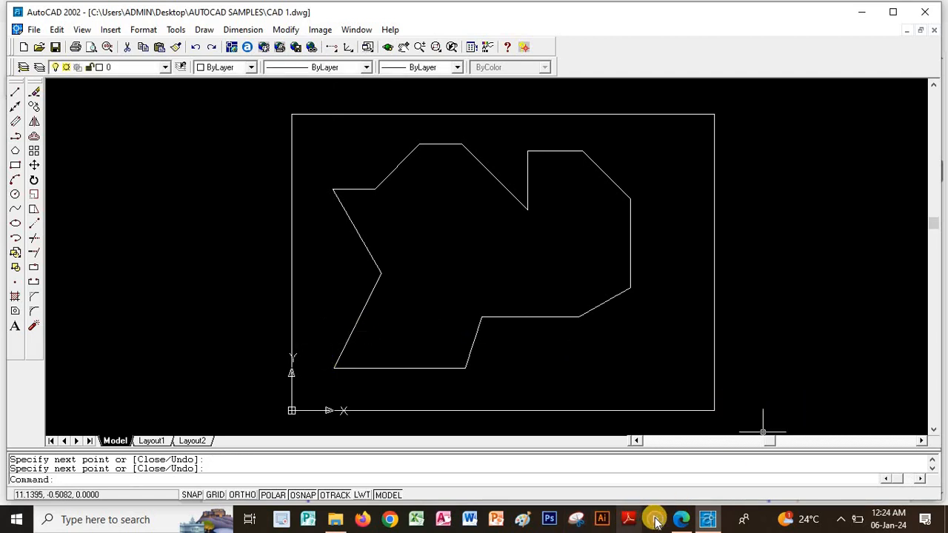
left_click(681, 520)
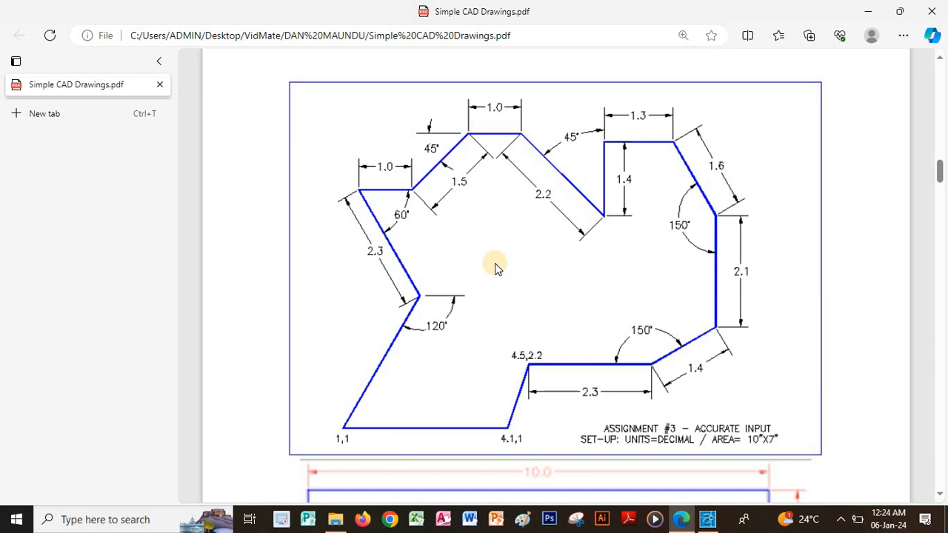
left_click(707, 519)
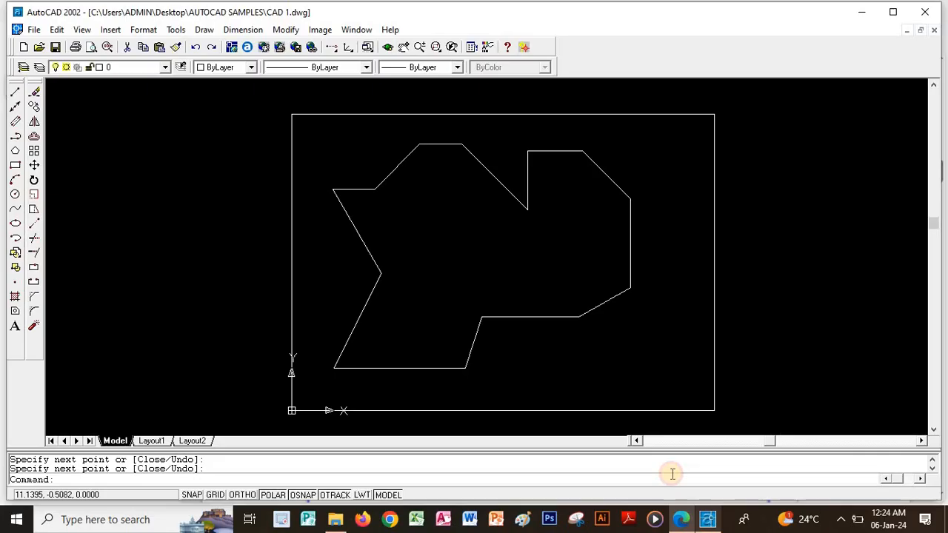
Check the corner coordinate labels and dimensions of Assignment #3 in the PDF and return to the AutoCAD drawing
left_click(236, 33)
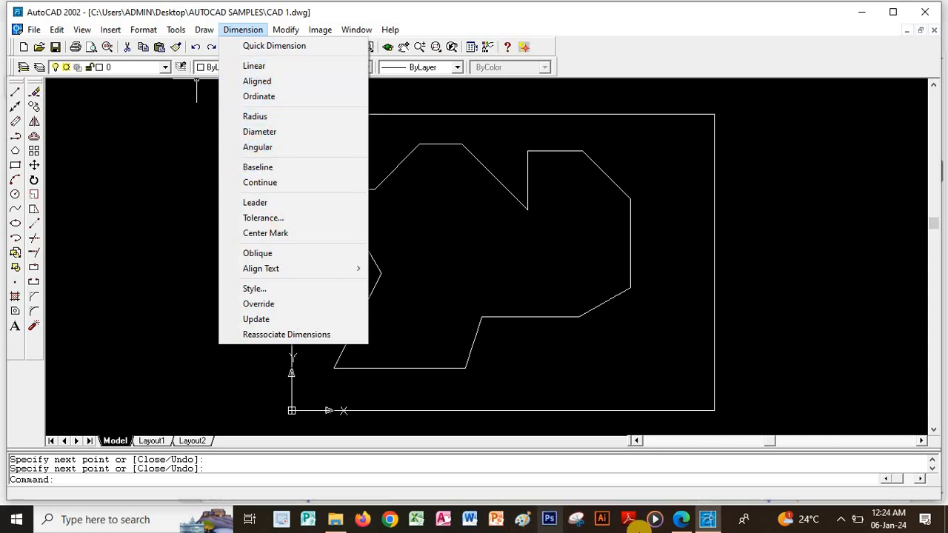
left_click(682, 520)
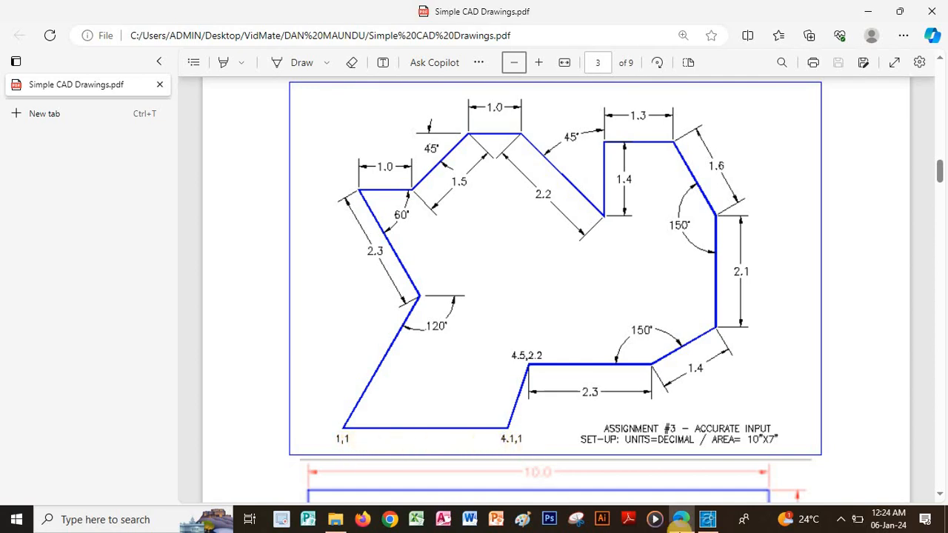
mouse_move(694, 525)
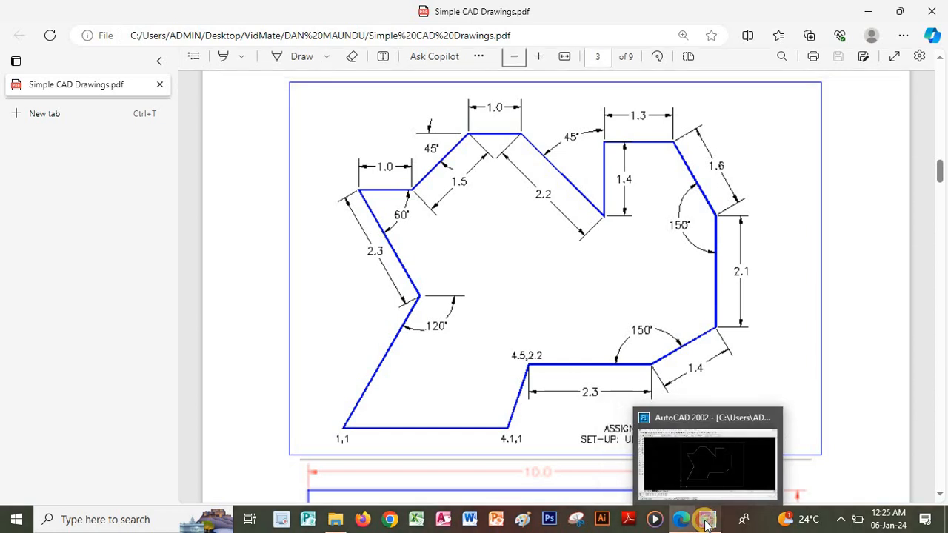
left_click(705, 520)
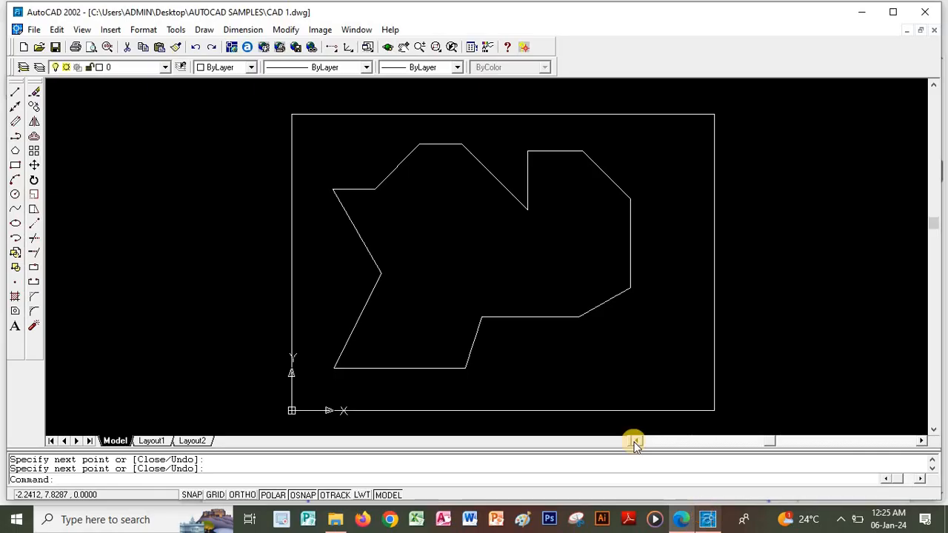
key("alt+Tab")
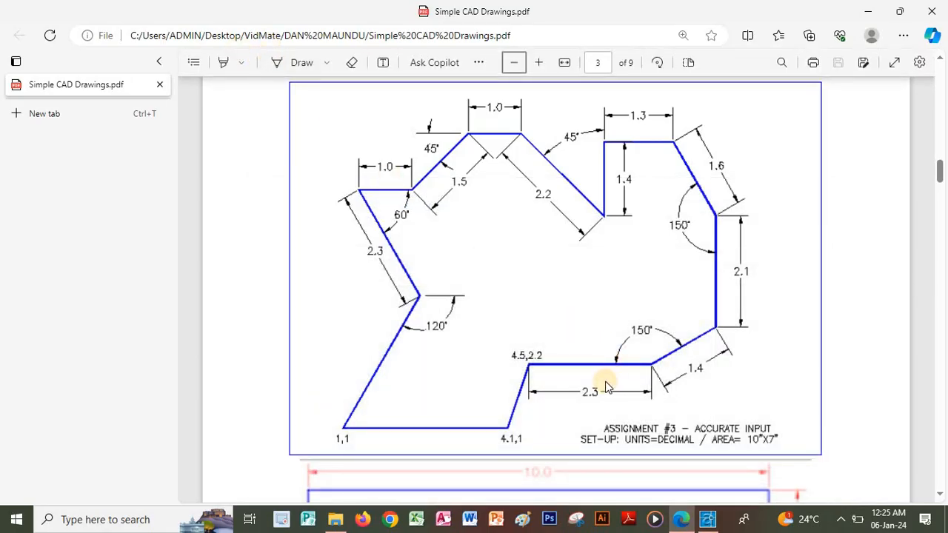
left_click(707, 522)
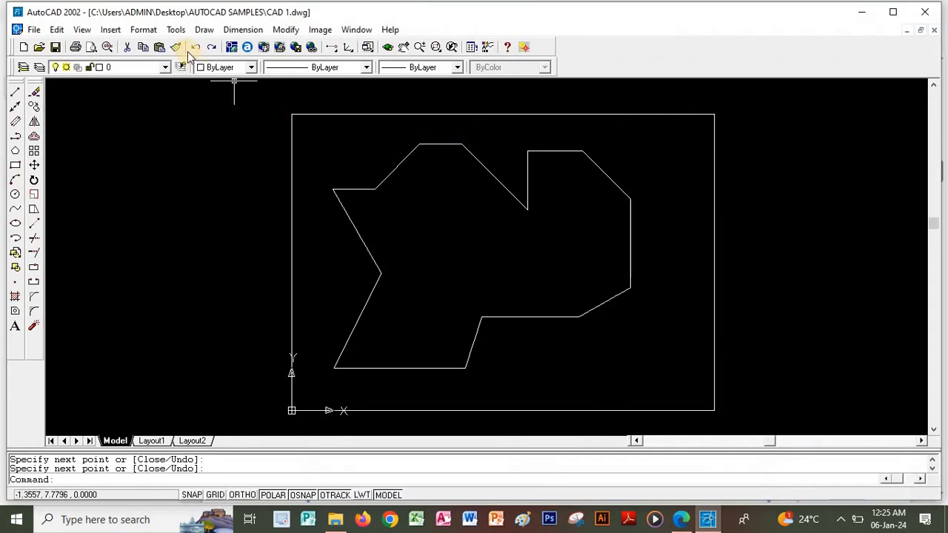
Add a leader annotation reading 1,1 at the outline's lower-left corner, with its horizontal landing just below the bottom edge
left_click(239, 29)
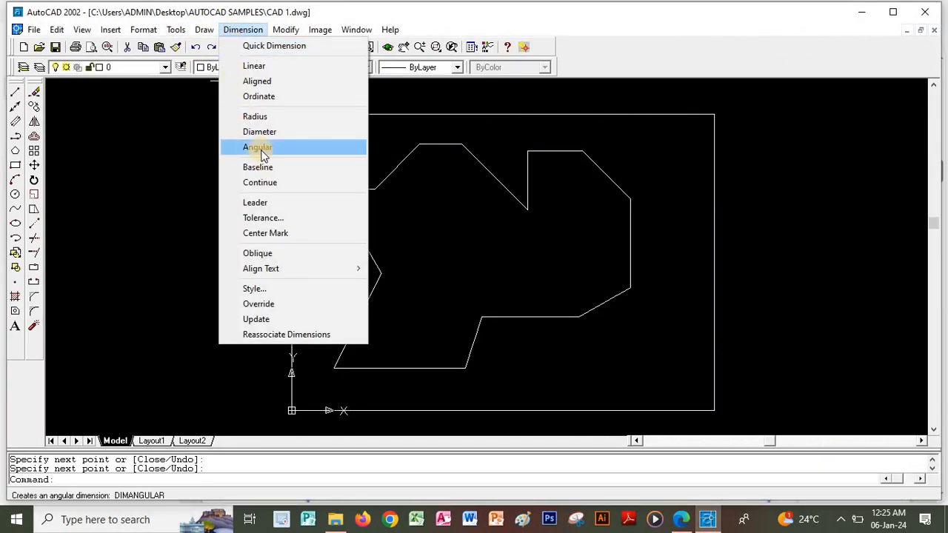
left_click(254, 203)
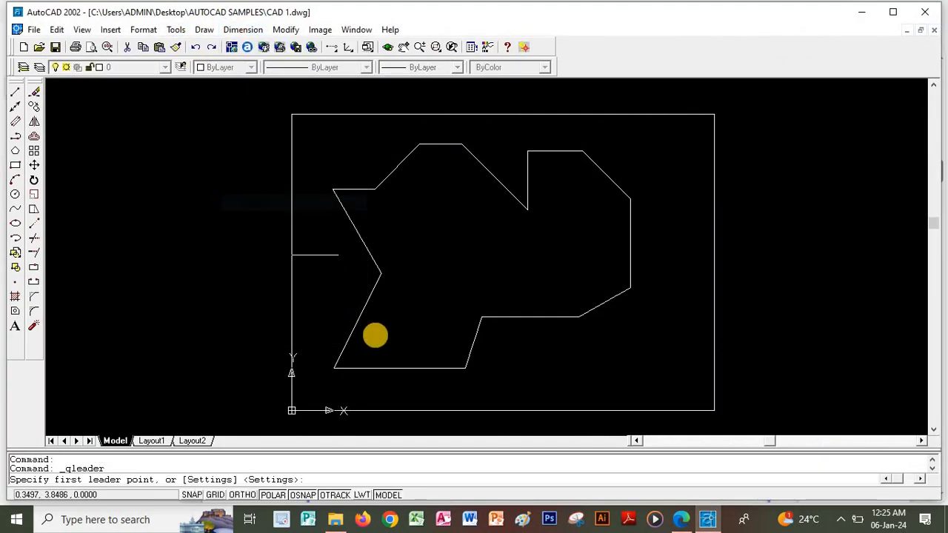
left_click(334, 366)
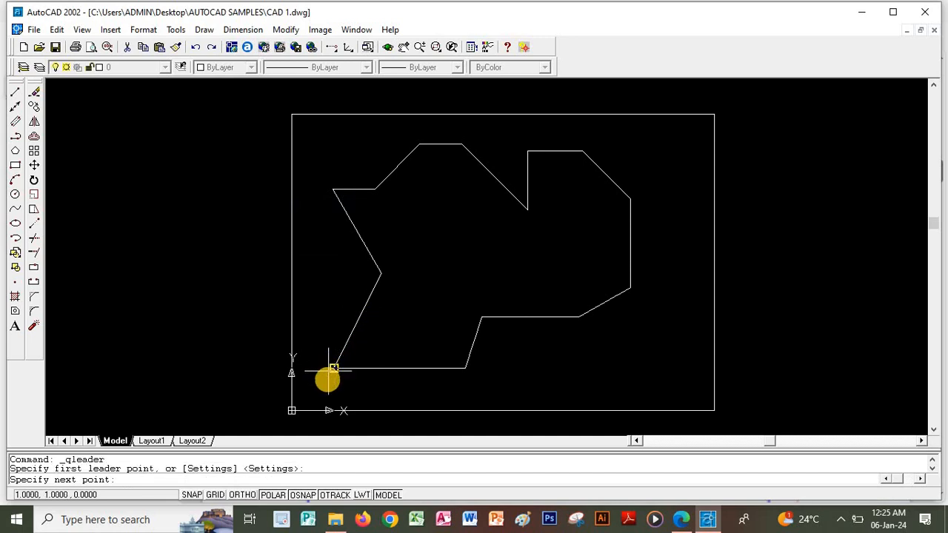
left_click(345, 382)
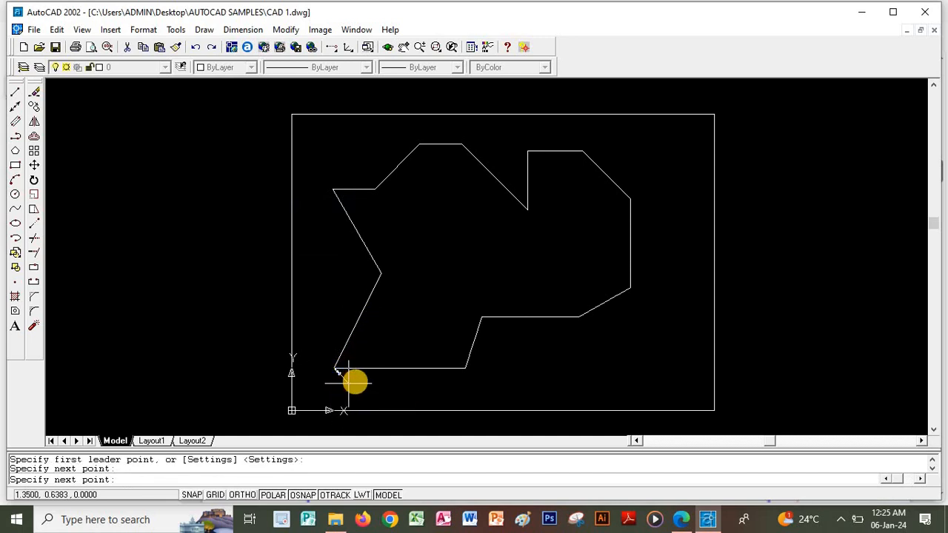
left_click(365, 382)
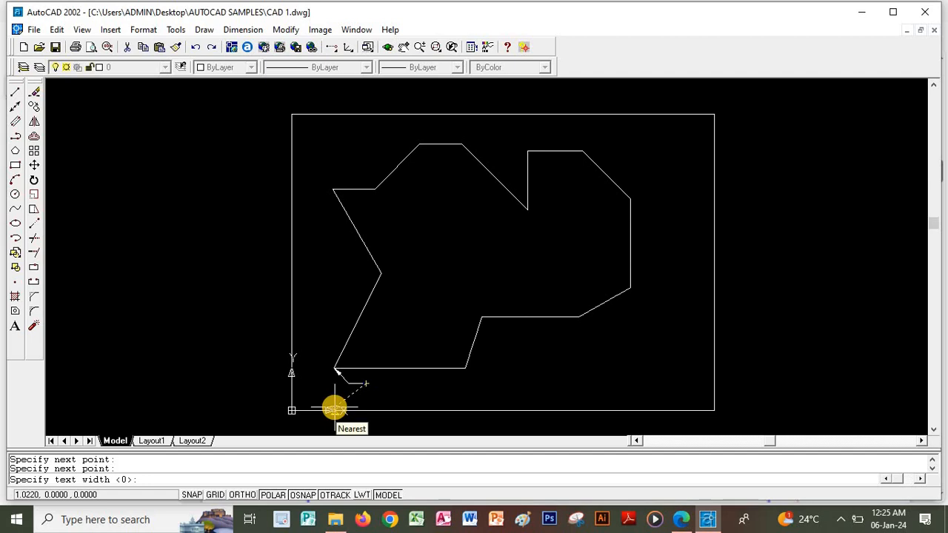
type("1")
key("Return")
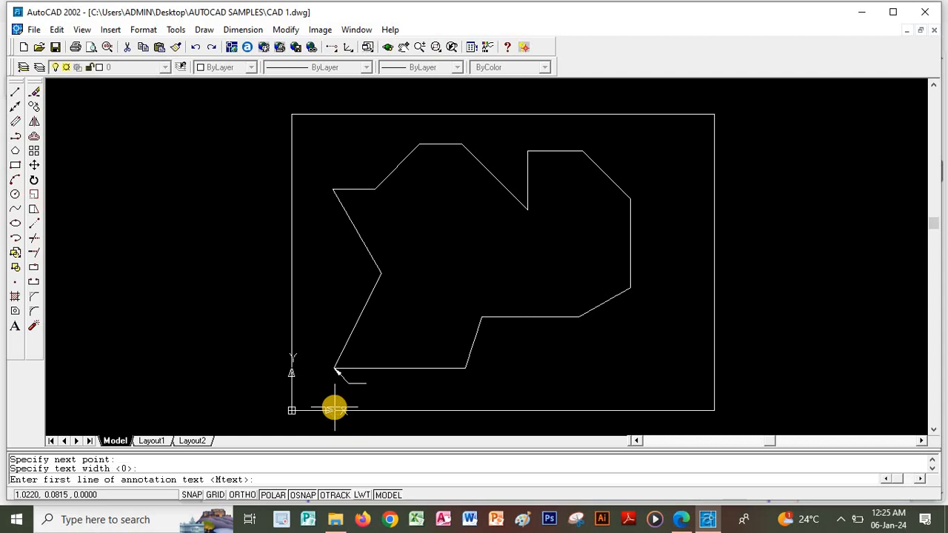
key("Return")
type("1")
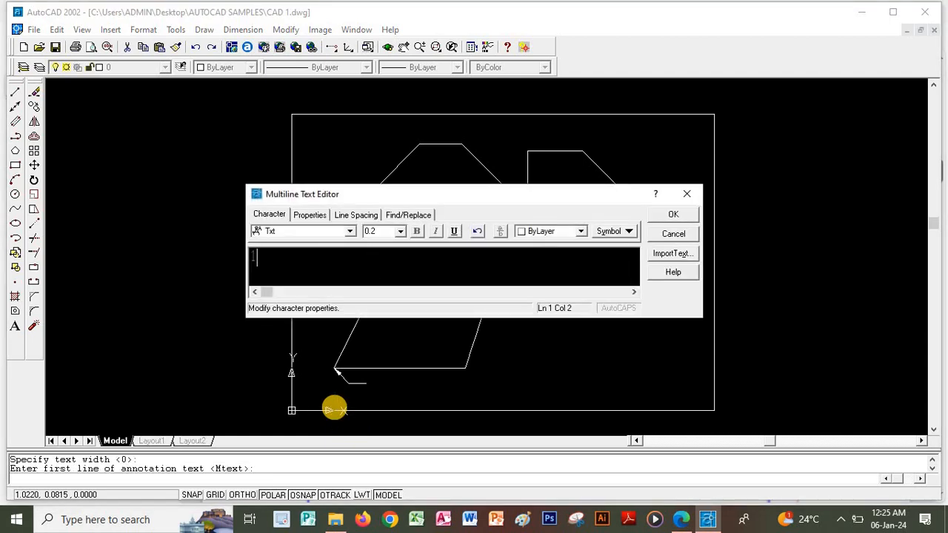
type(",1")
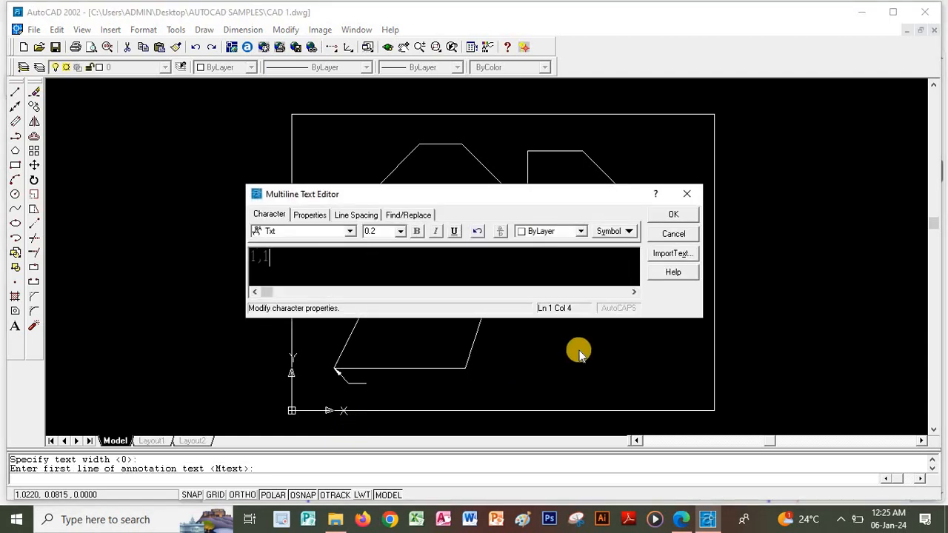
left_click(674, 215)
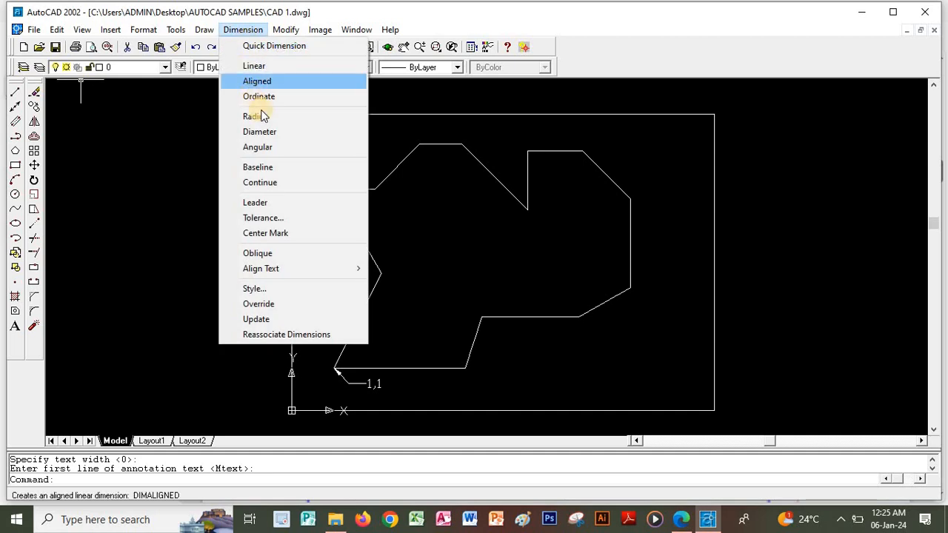
Add a leader annotation reading 4.1,1 at the outer end of the bottom edge, with its text placed below that edge
left_click(254, 202)
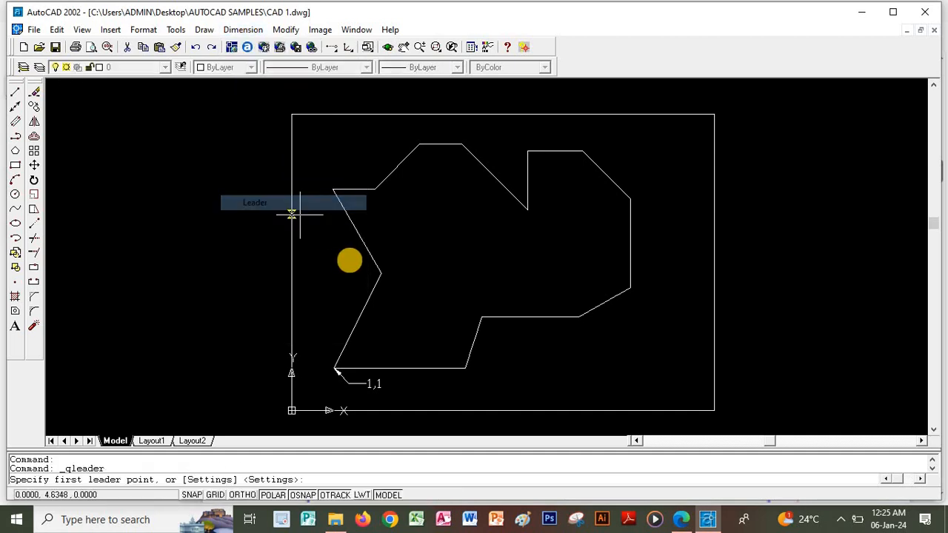
left_click(465, 368)
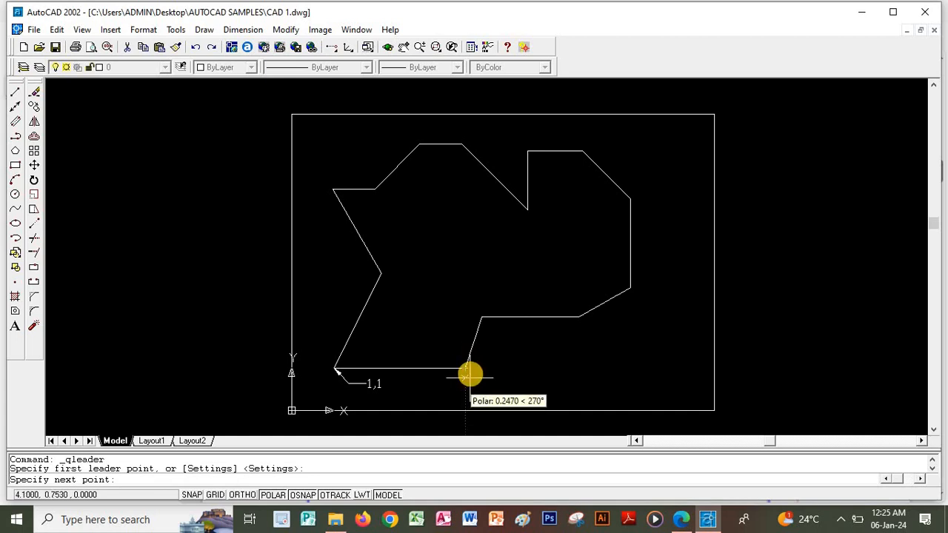
left_click(466, 378)
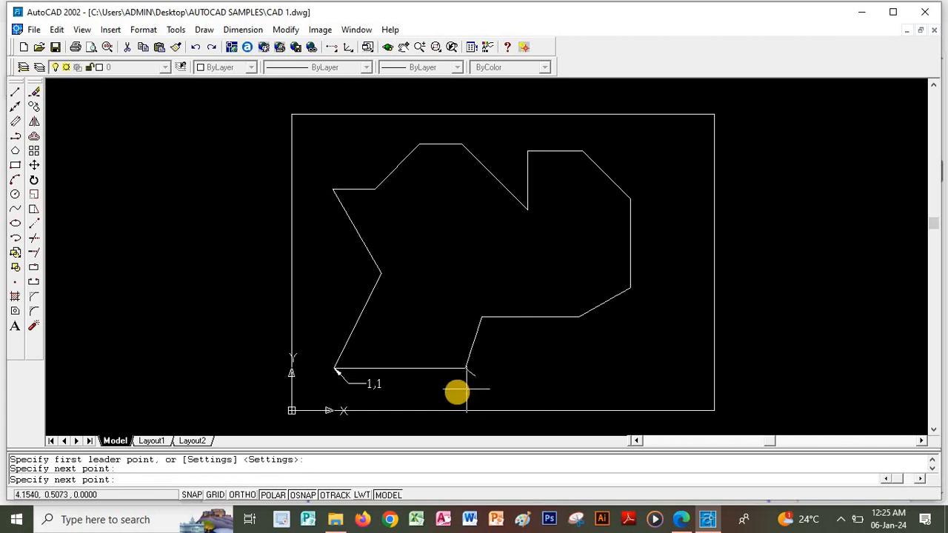
left_click(463, 386)
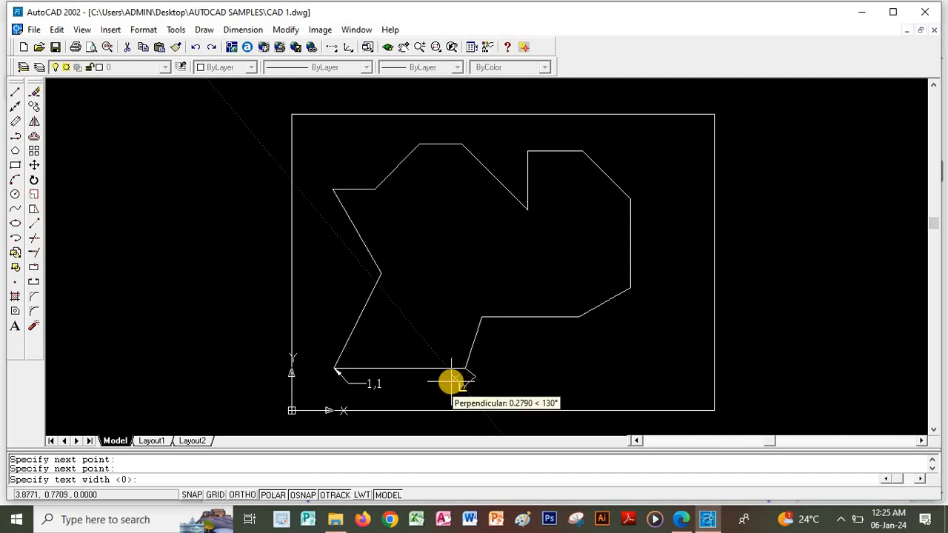
key("Return")
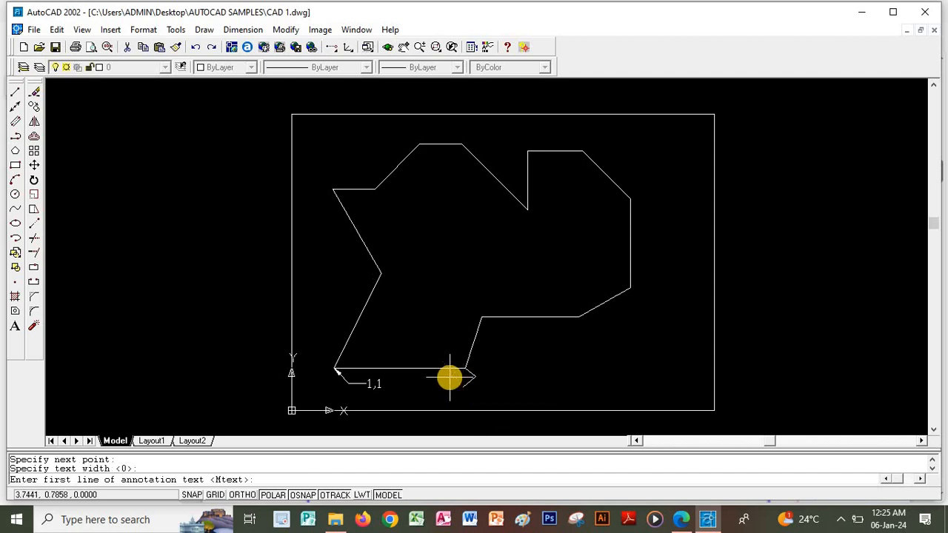
key("Return")
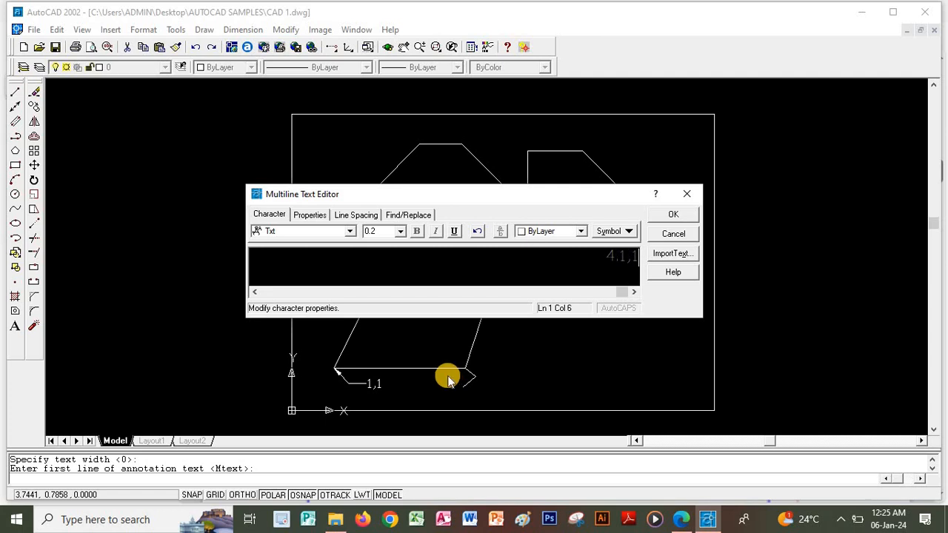
left_click(675, 214)
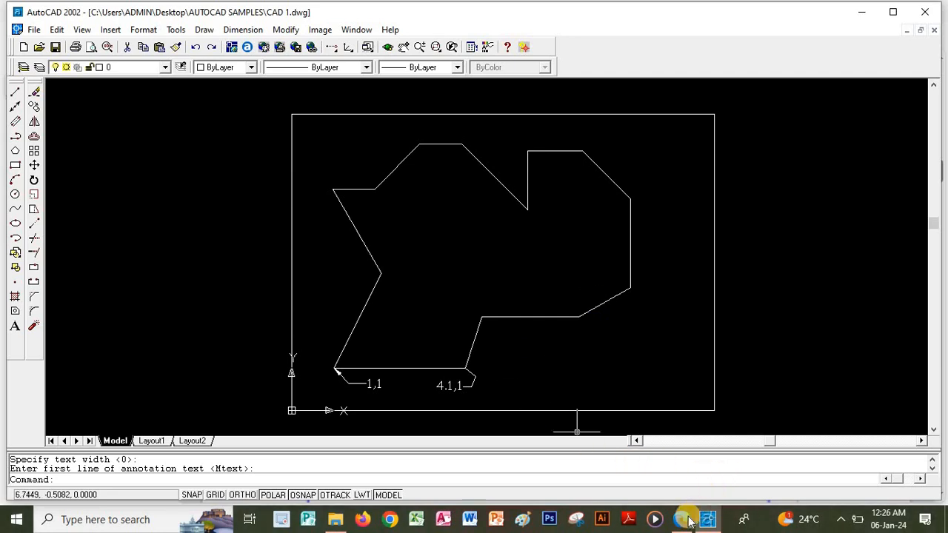
Check in the PDF how the horizontal edge starting at 4.5,2.2 is dimensioned and return to AutoCAD
left_click(681, 517)
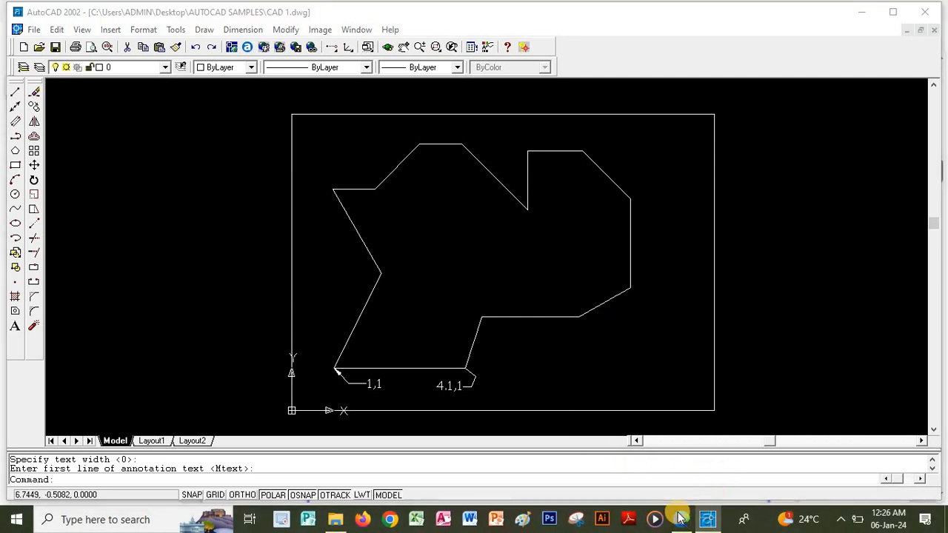
left_click(678, 517)
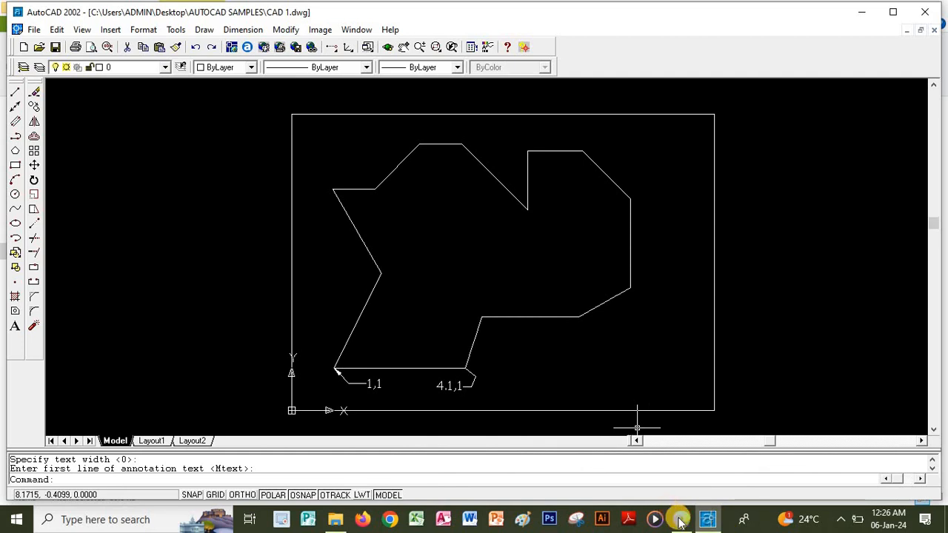
left_click(682, 519)
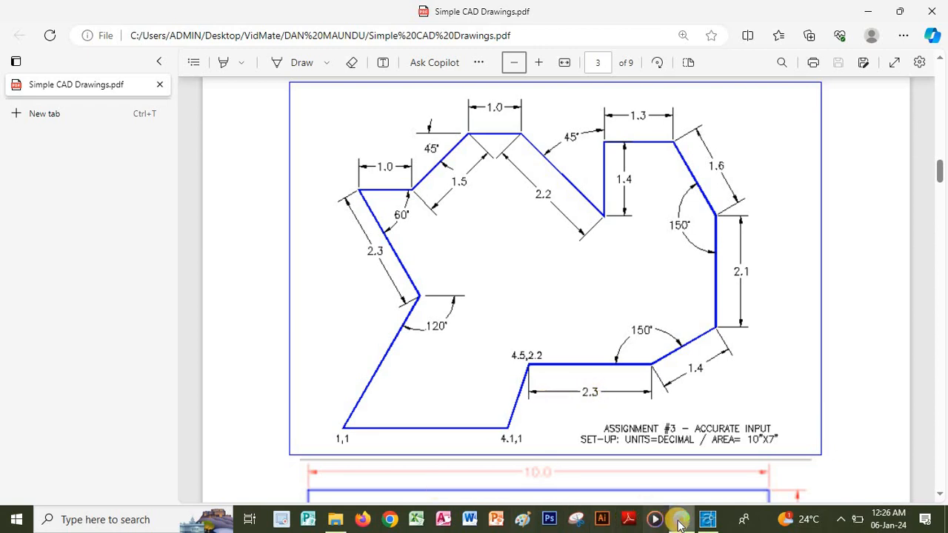
left_click(707, 519)
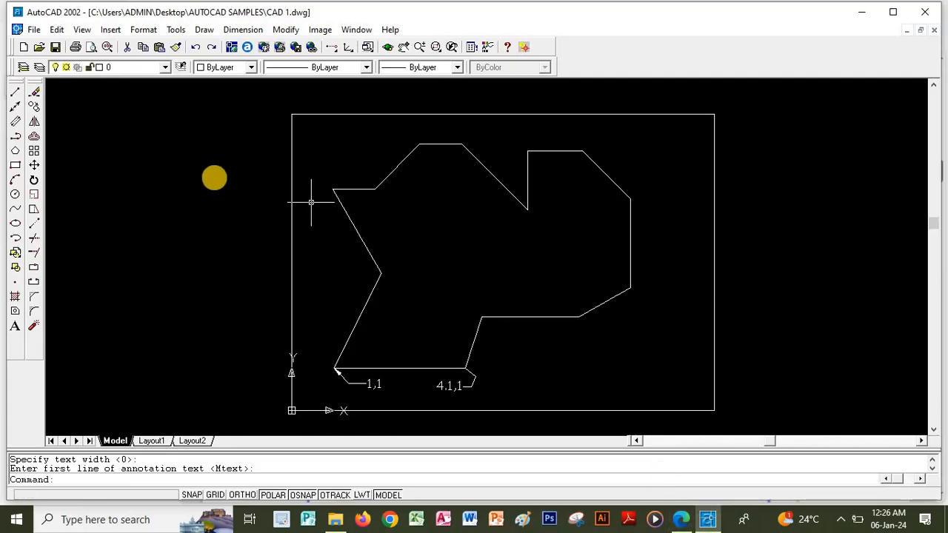
left_click(15, 92)
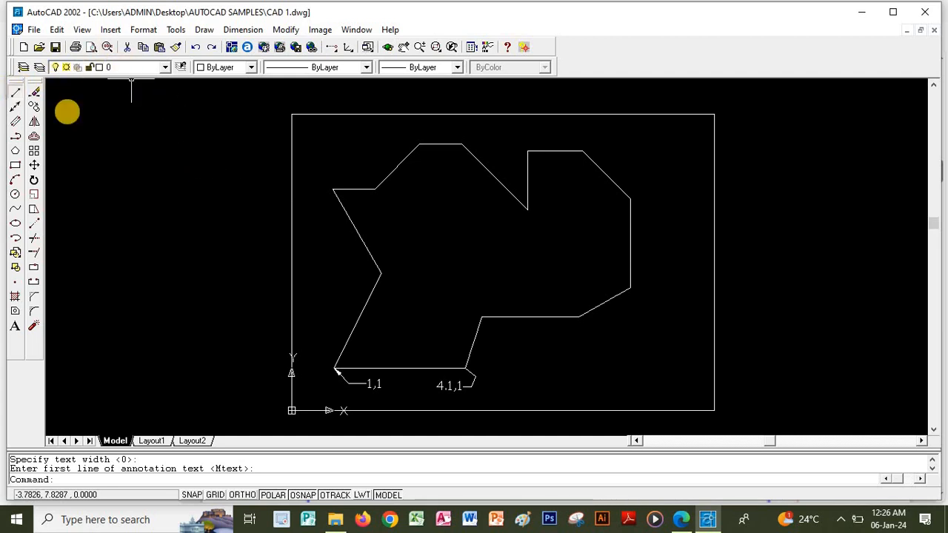
left_click(481, 319)
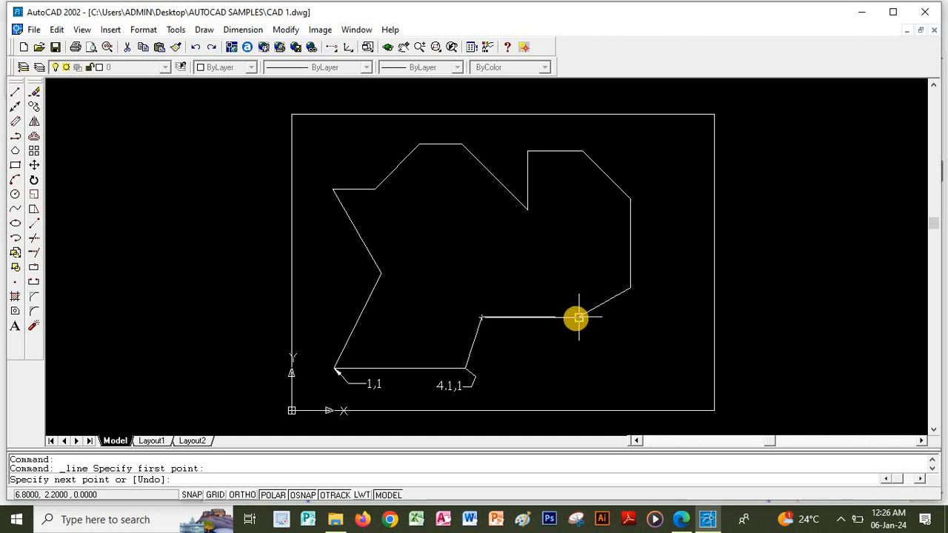
left_click(578, 318)
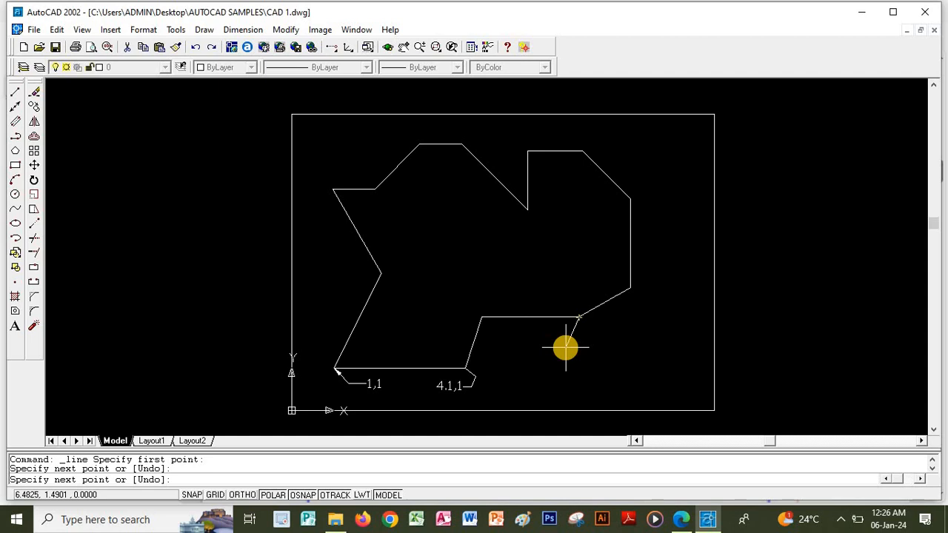
key("Escape")
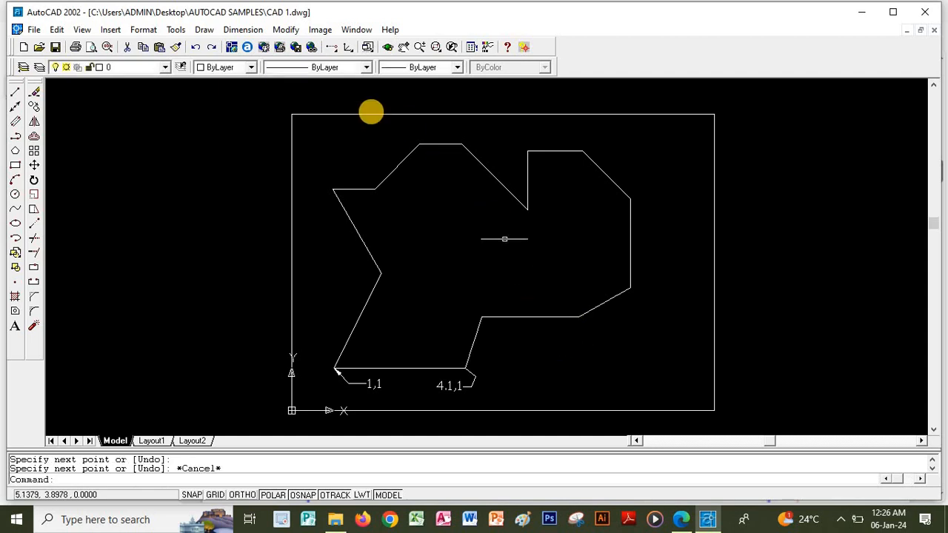
Add a linear dimension below the horizontal edge that starts at 4.5,2.2 and compare it with the PDF
left_click(243, 29)
left_click(249, 64)
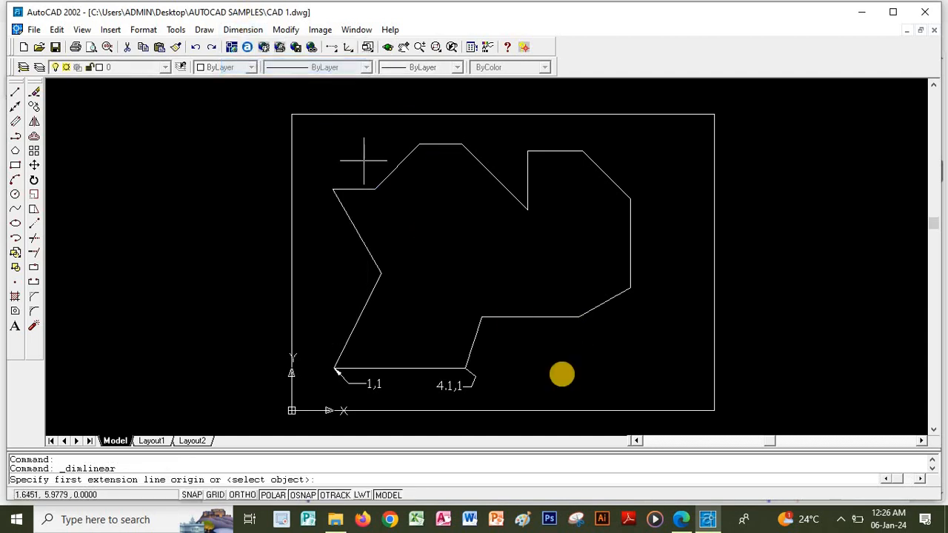
left_click(481, 319)
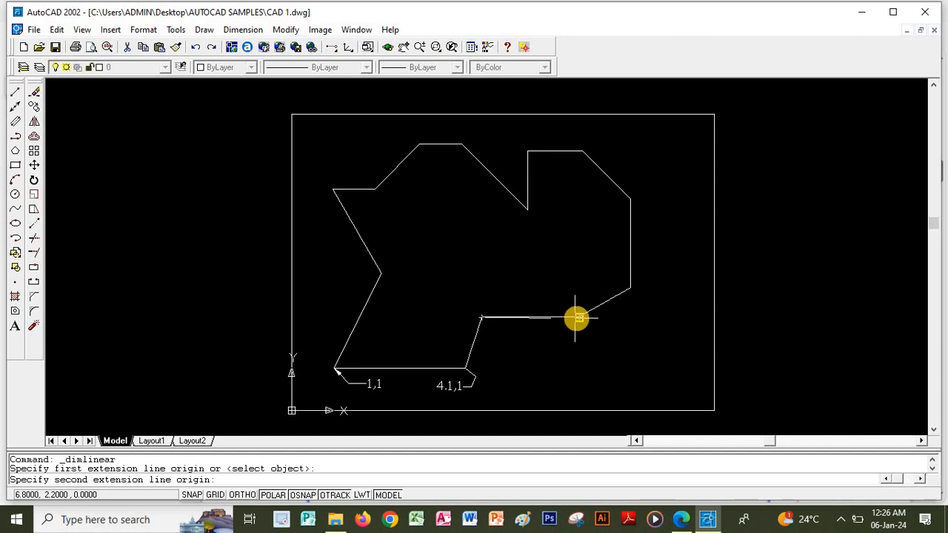
left_click(578, 319)
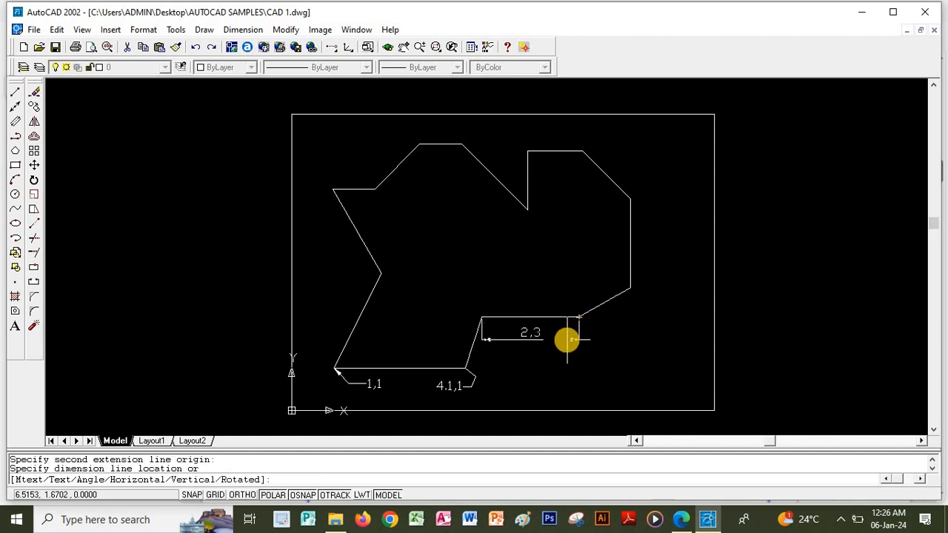
left_click(566, 340)
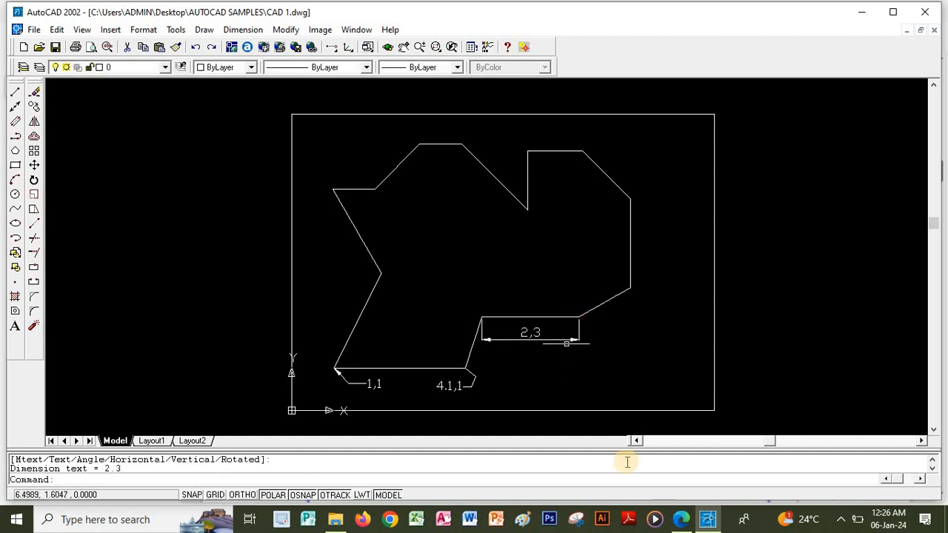
left_click(682, 521)
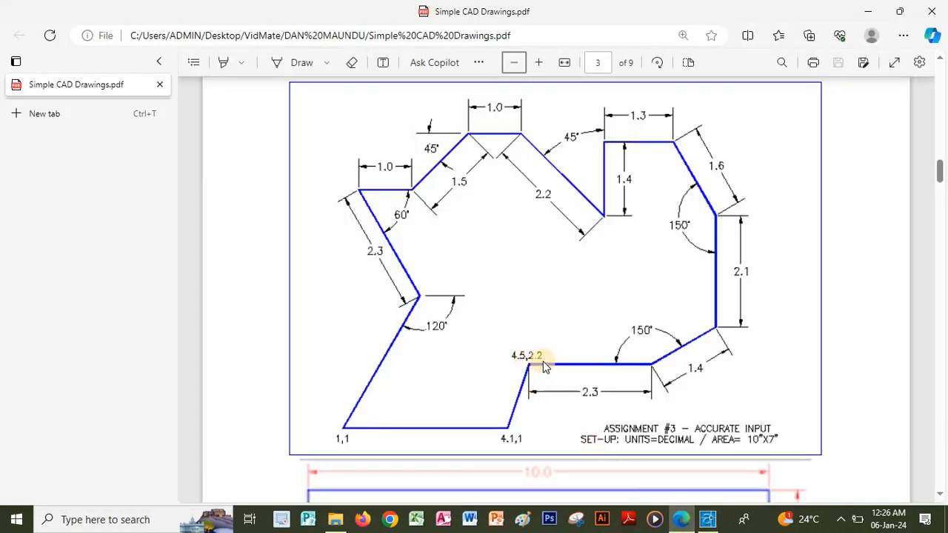
Switch to AutoCAD and add a leader annotation reading 4.5,2.2 at the start of the dimensioned horizontal edge, with its text above and left of the corner
left_click(707, 522)
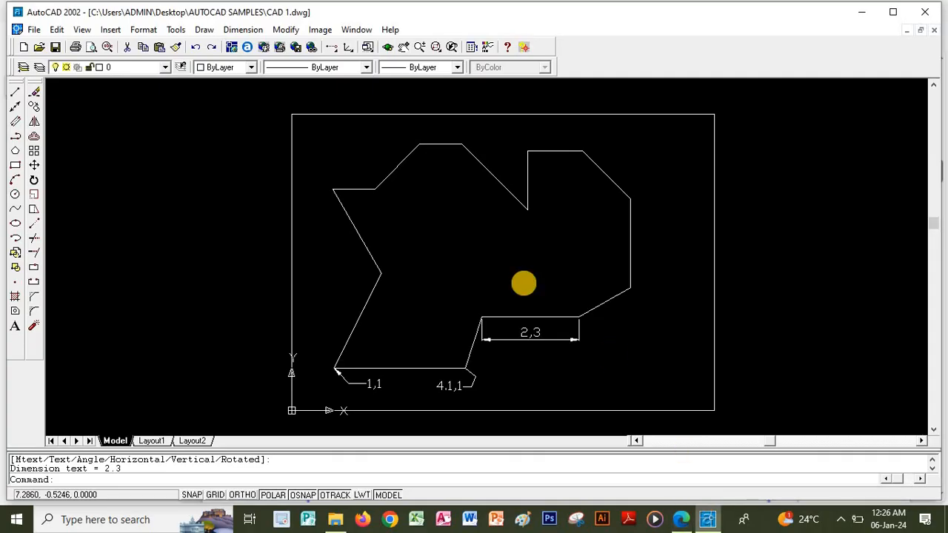
left_click(242, 31)
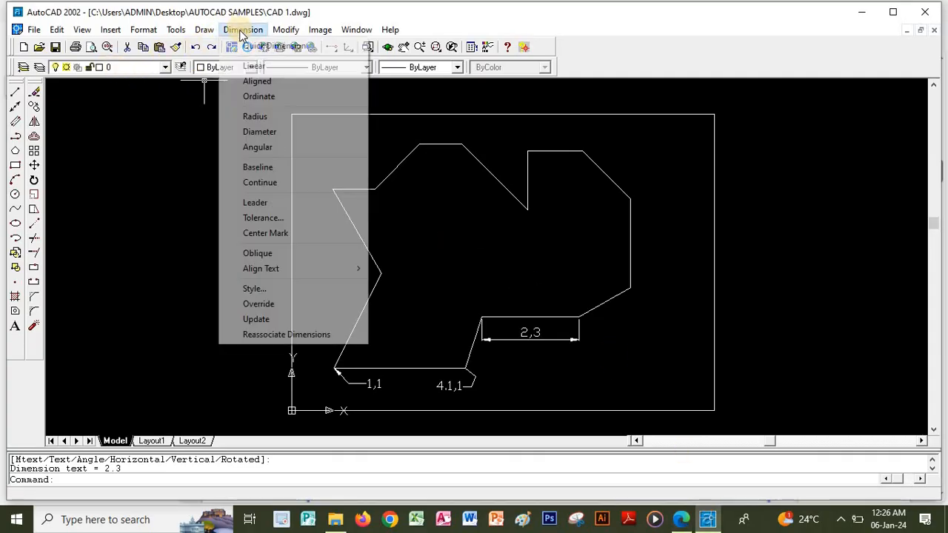
left_click(266, 200)
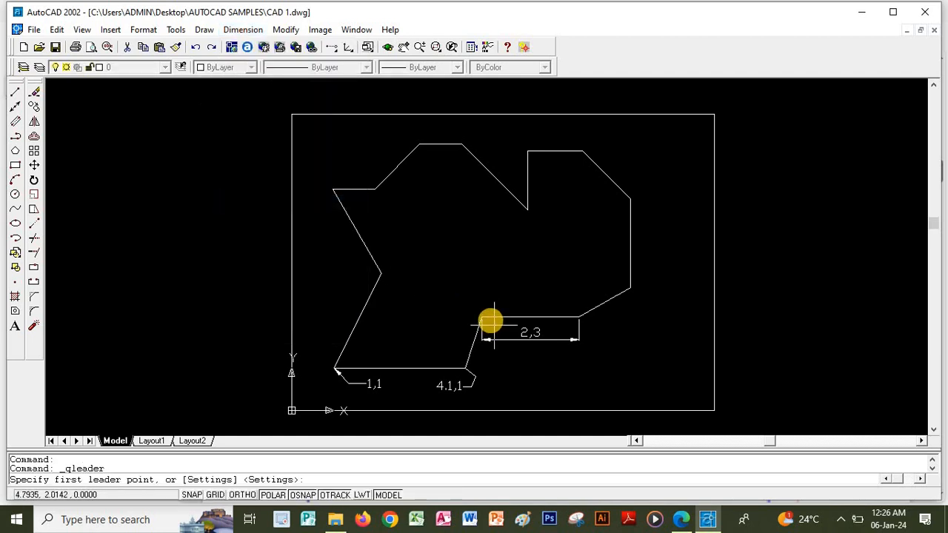
left_click(482, 317)
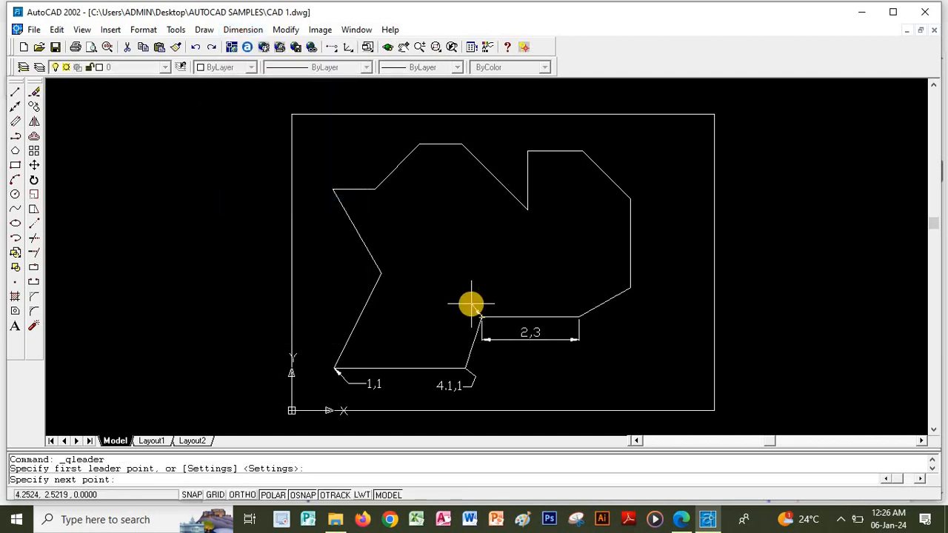
left_click(470, 304)
key("Return")
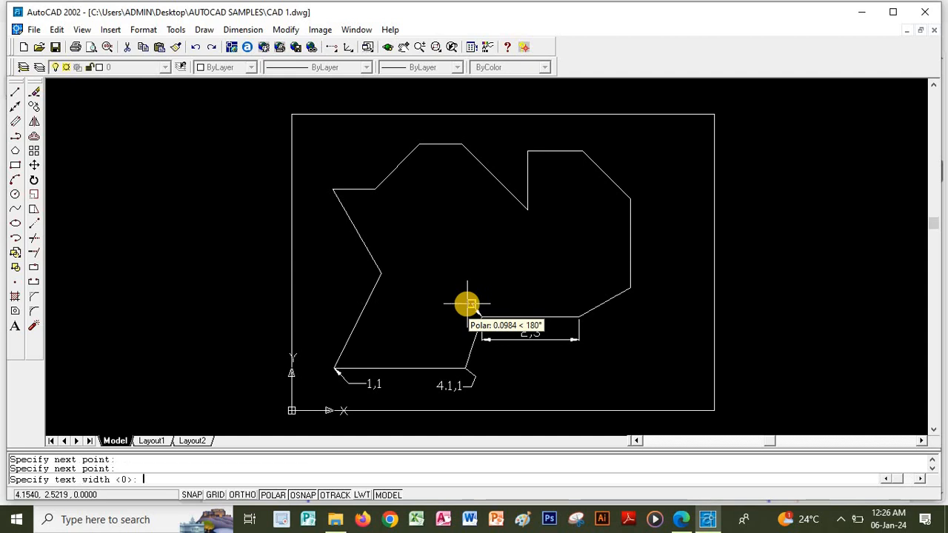
key("Return")
key("Return")
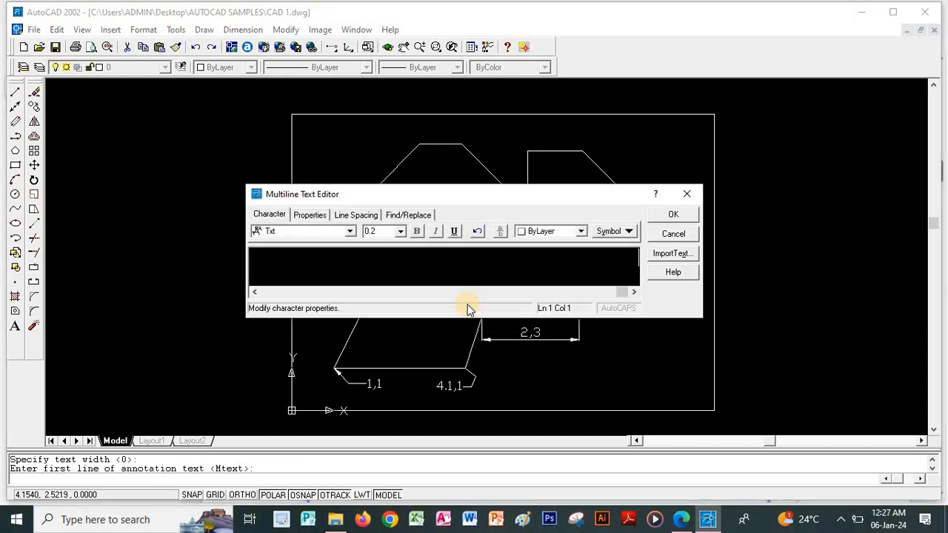
type("4.5,2.2")
left_click(674, 213)
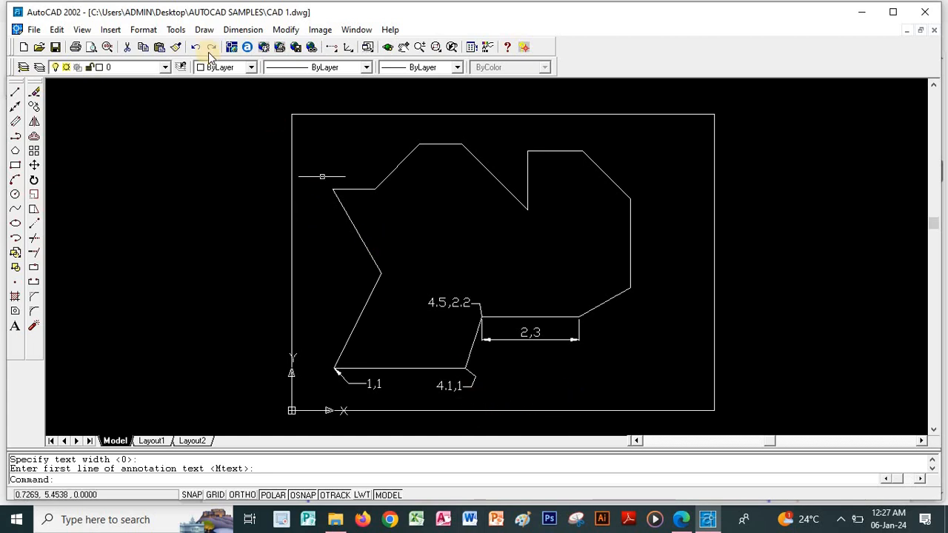
Add an angular dimension between the dimensioned horizontal edge and the adjoining sloping edge, placing its arc inside the outline above the corner
left_click(243, 29)
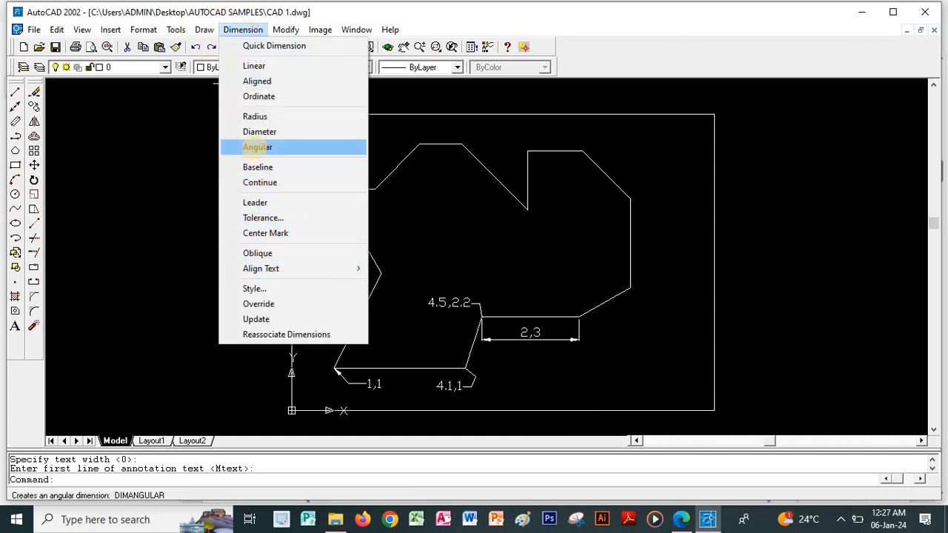
left_click(256, 147)
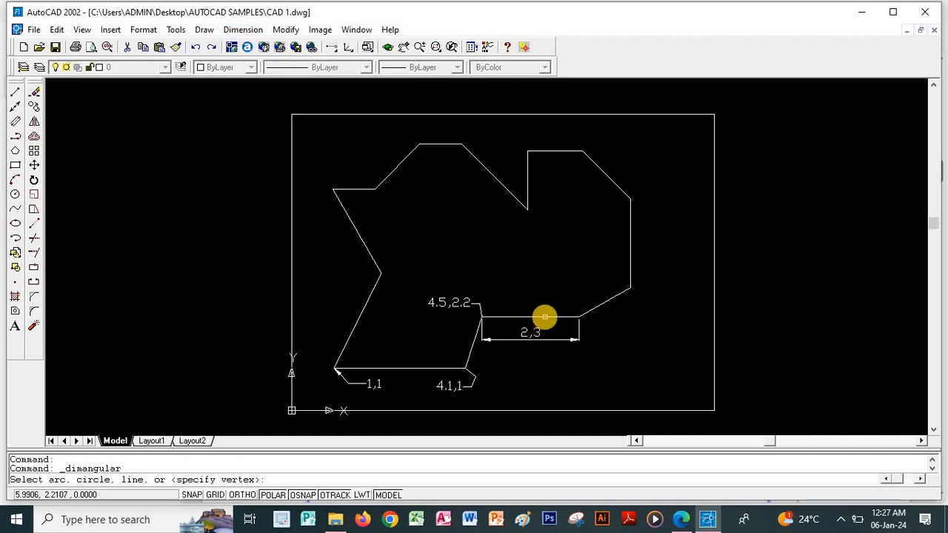
left_click(544, 317)
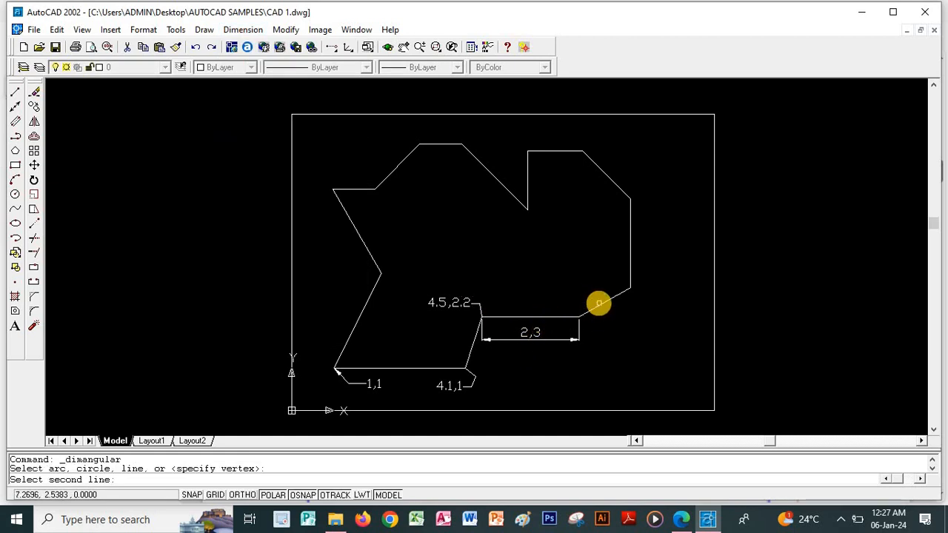
left_click(598, 304)
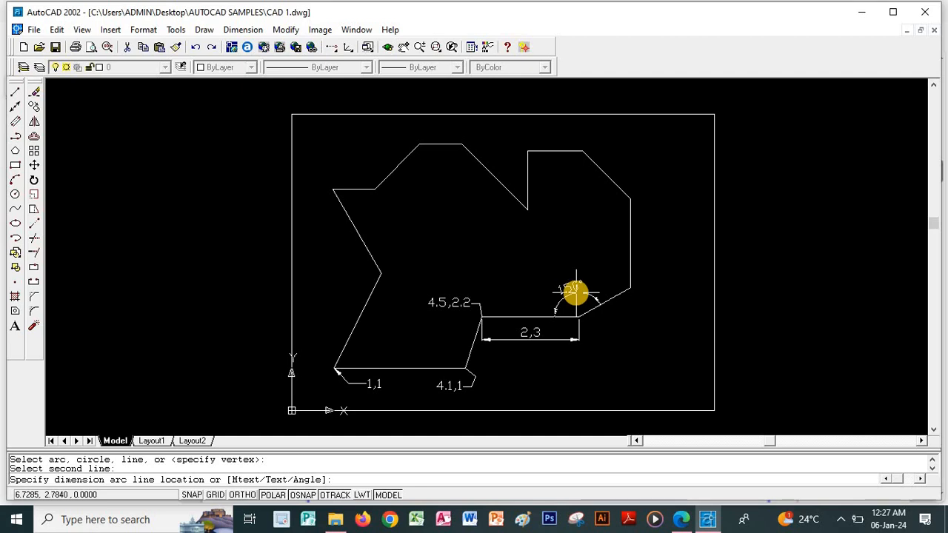
left_click(574, 294)
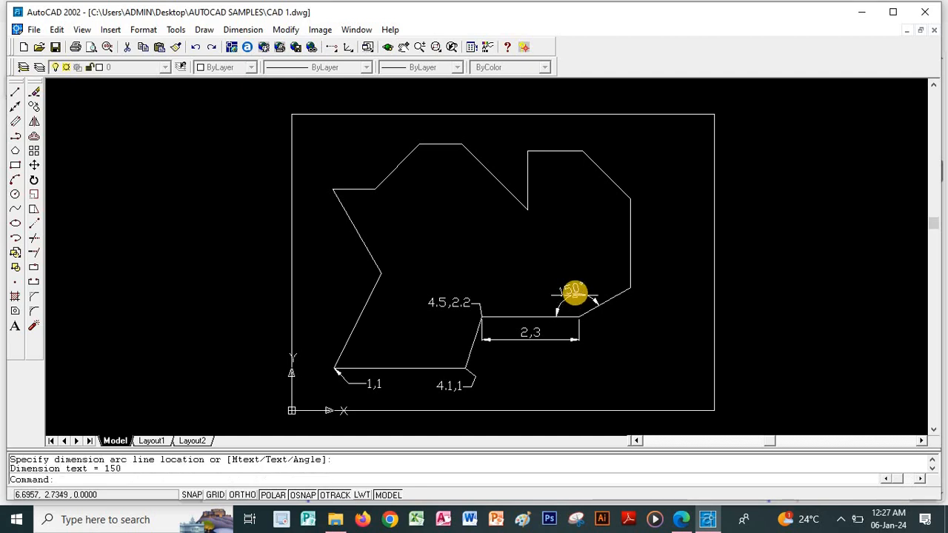
Add an angular dimension inside the outline between the upper-right sloping edge and the long vertical edge
left_click(231, 29)
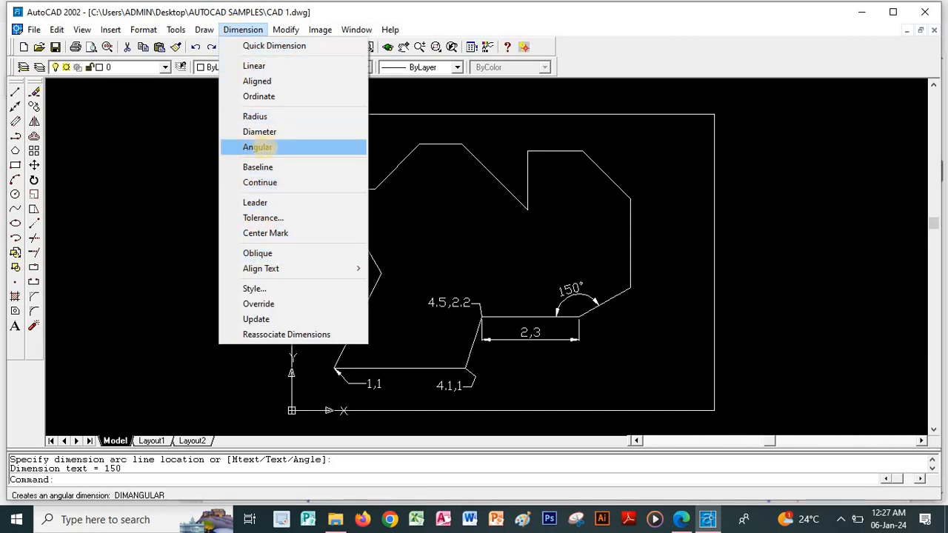
left_click(255, 147)
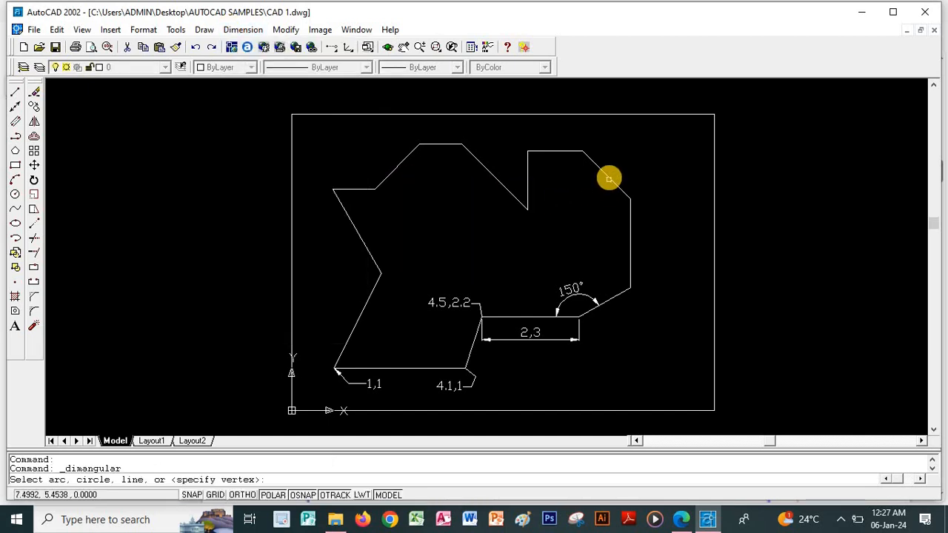
left_click(608, 178)
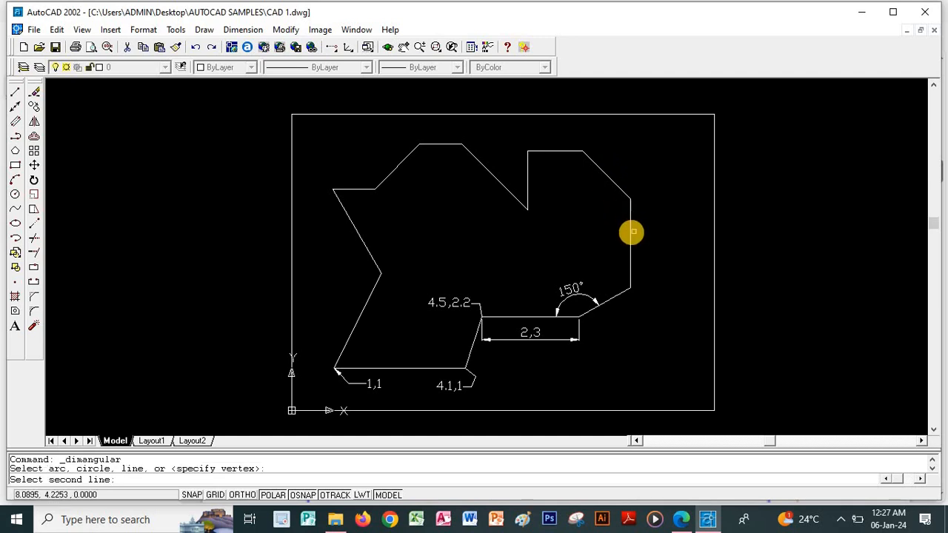
left_click(629, 232)
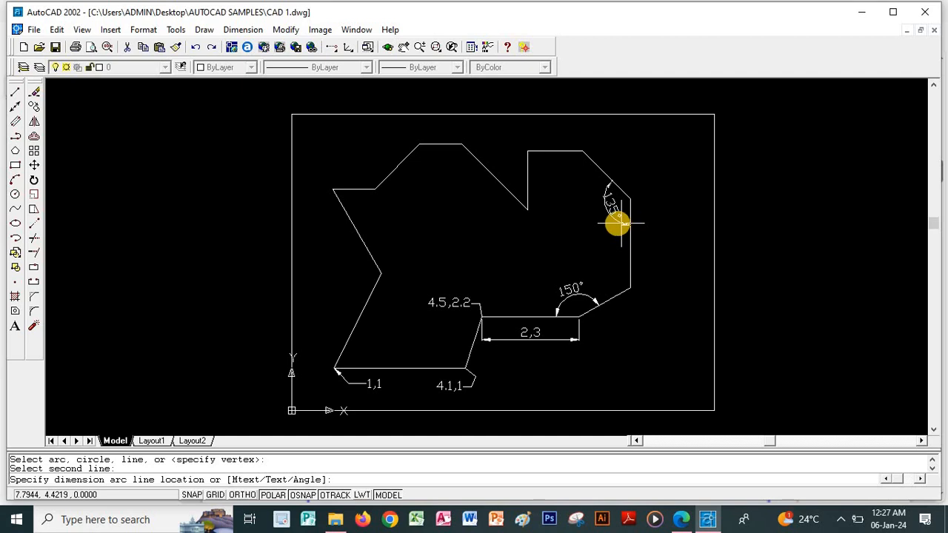
left_click(618, 217)
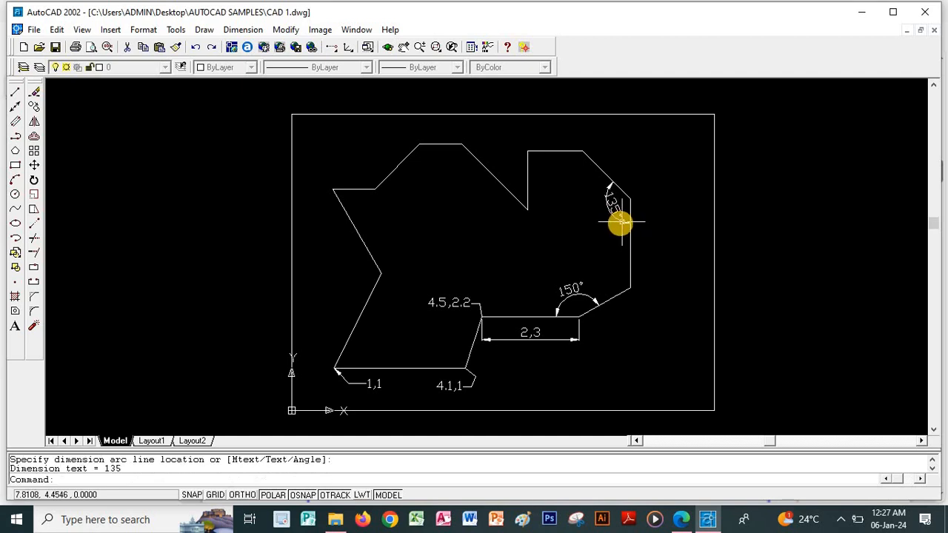
Compare the upper-right angle with the PDF and erase the angular dimension at that corner in AutoCAD
left_click(682, 521)
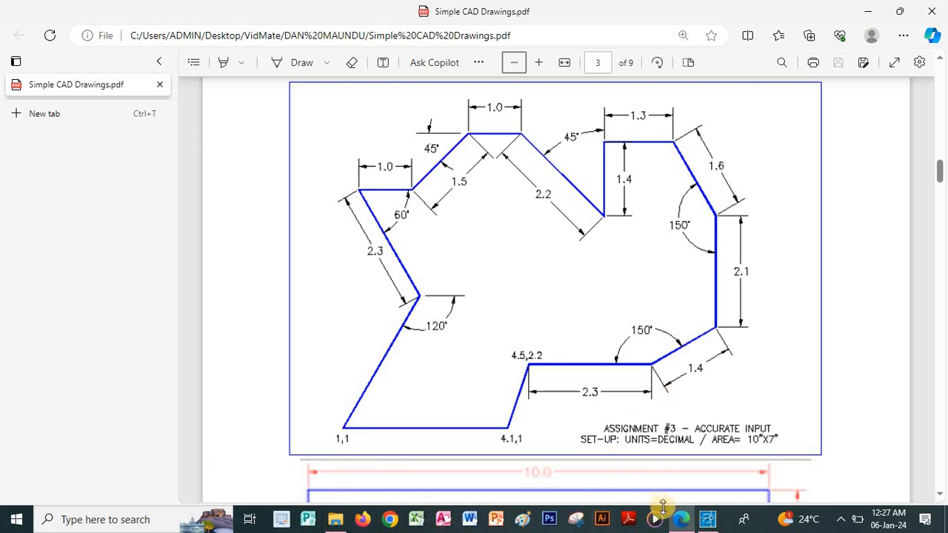
left_click(707, 519)
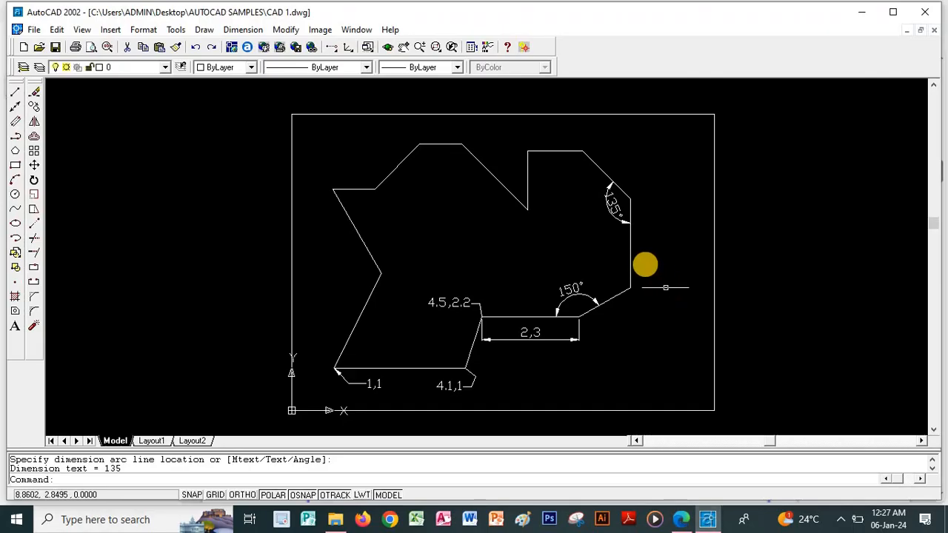
left_click(612, 207)
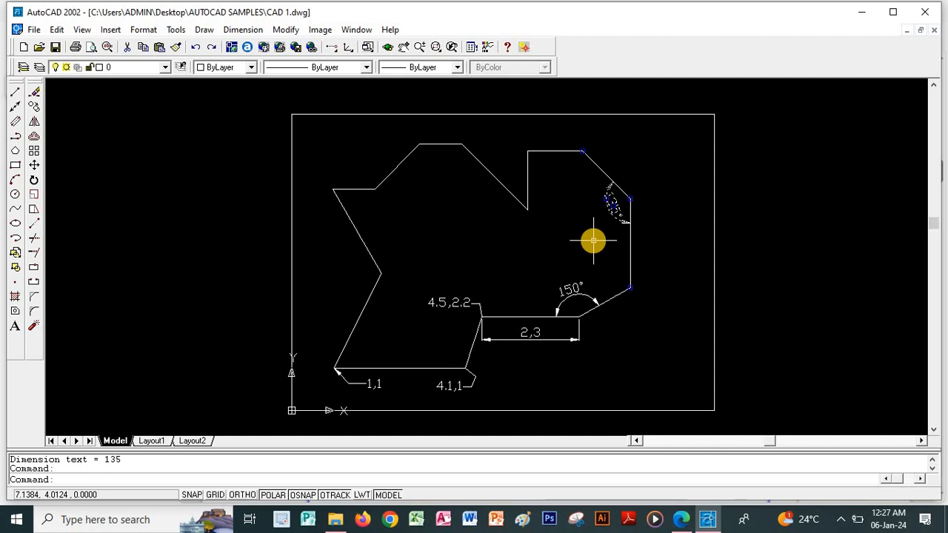
left_click(595, 240)
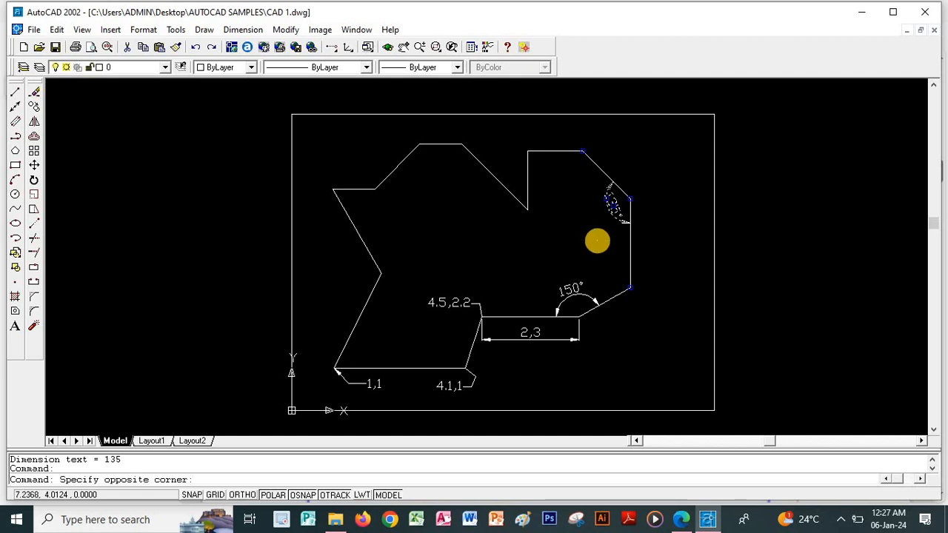
key("Escape")
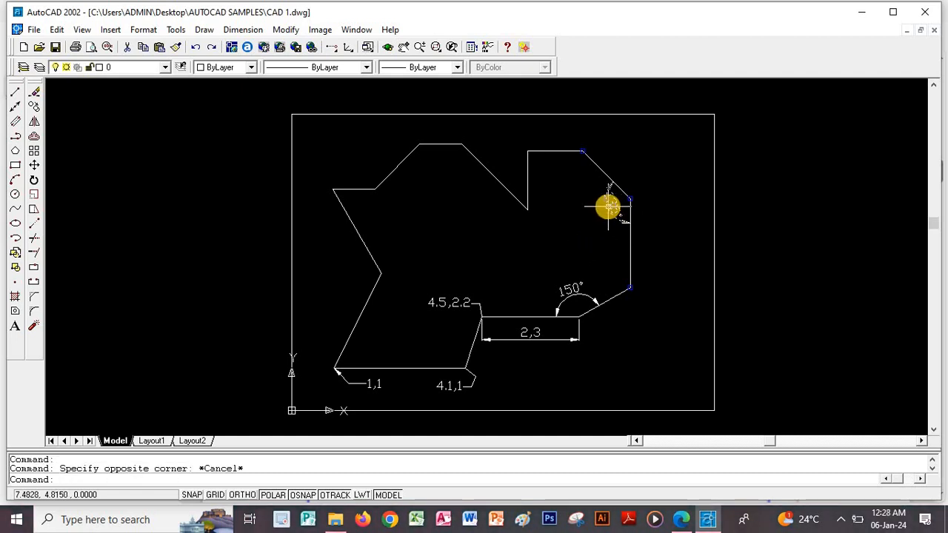
key("Escape")
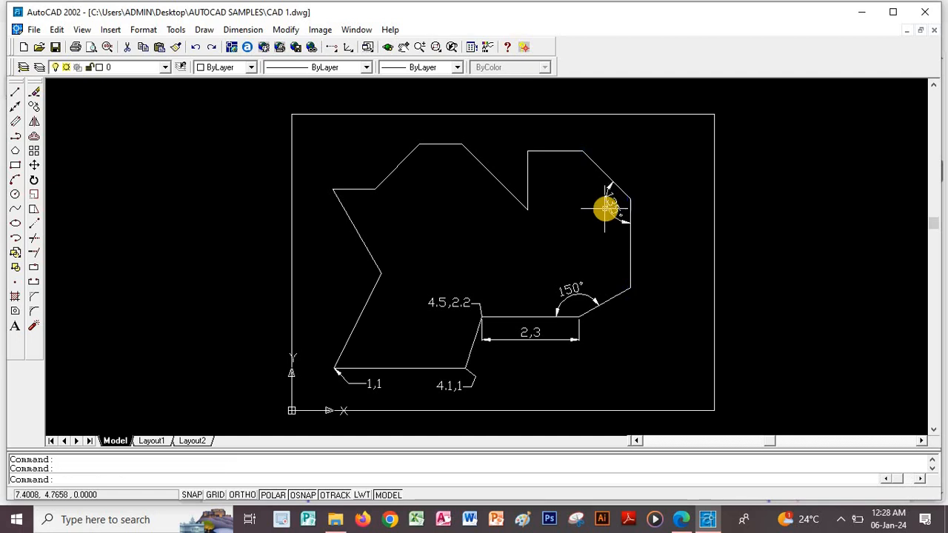
key("Delete")
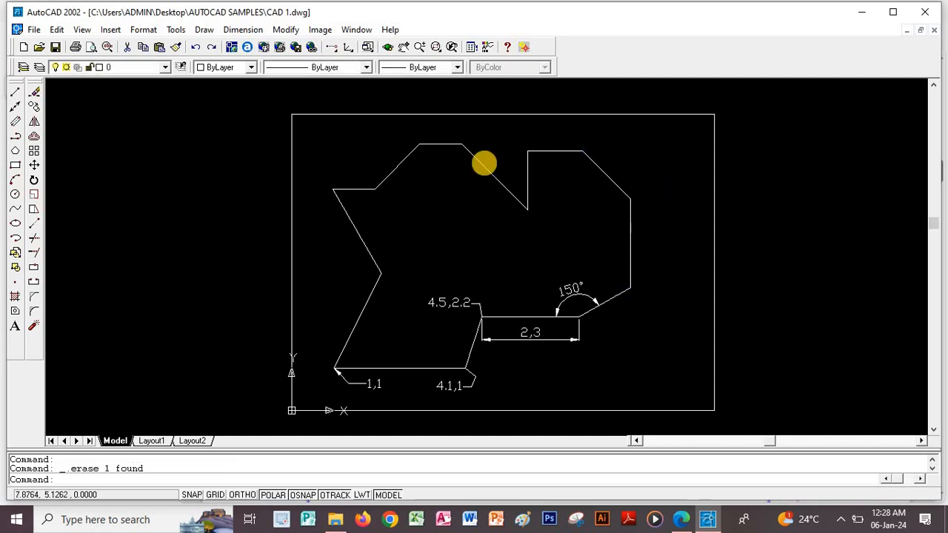
left_click(244, 30)
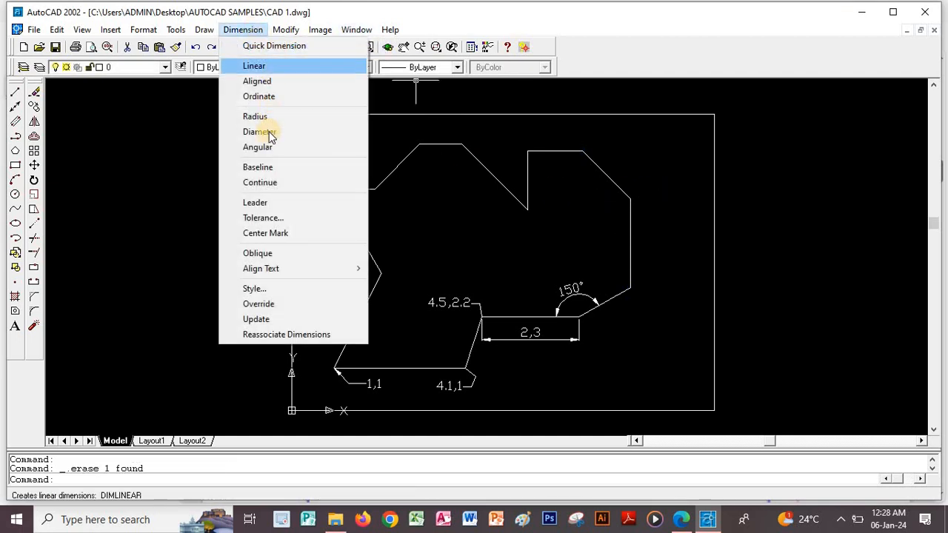
left_click(259, 147)
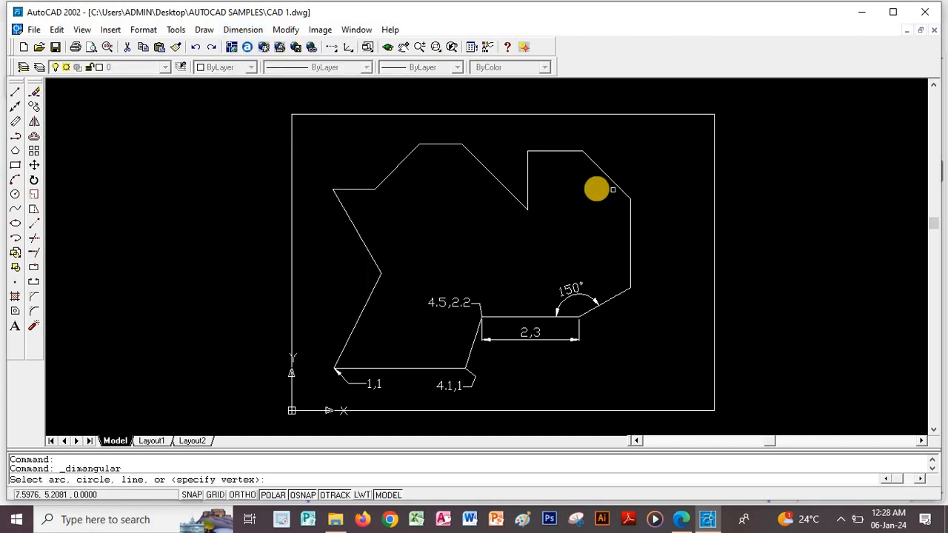
left_click(597, 169)
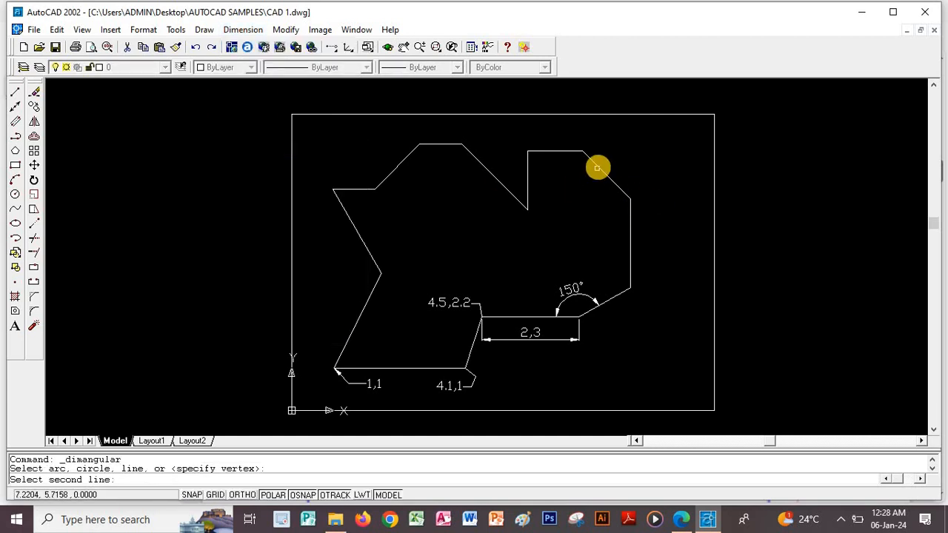
left_click(598, 167)
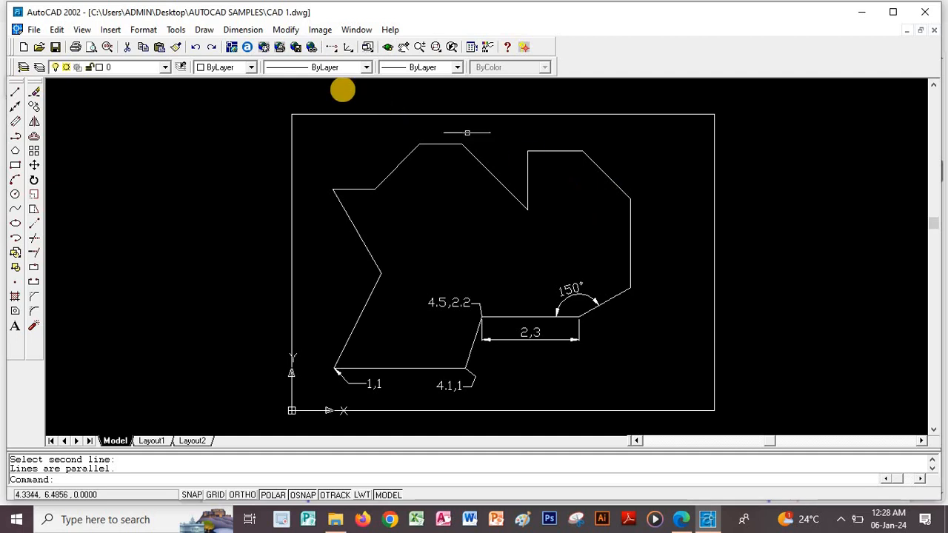
Add an angular dimension between the long right vertical edge and the upper-right sloping edge, placing its arc above their shared corner
left_click(242, 30)
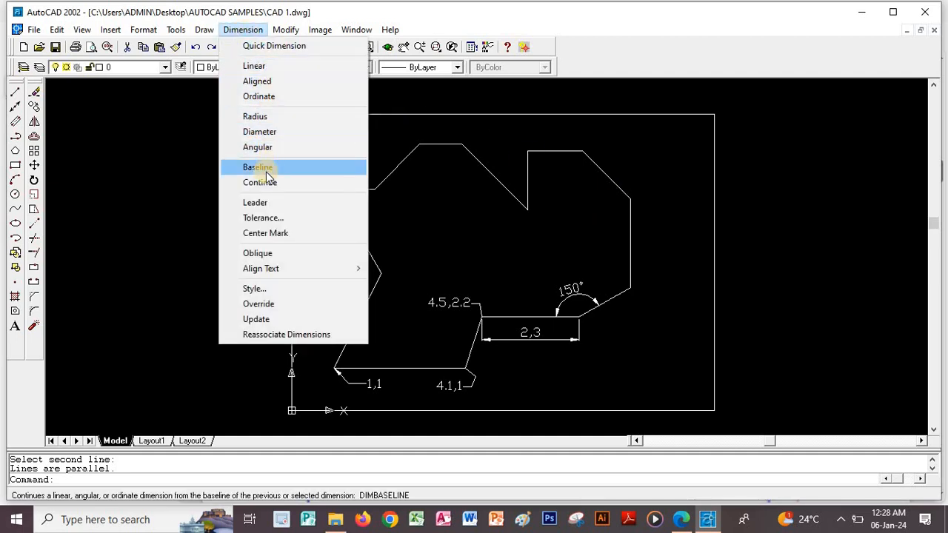
left_click(265, 148)
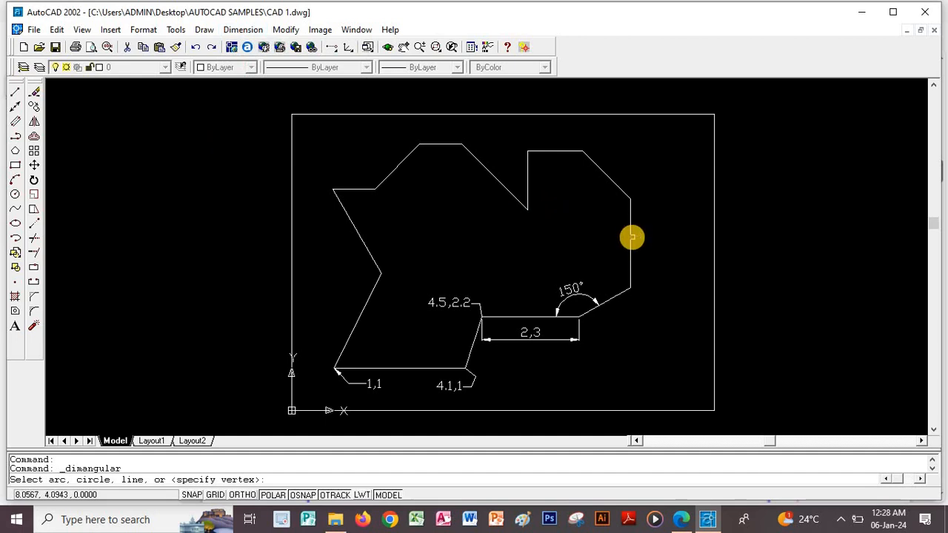
left_click(629, 239)
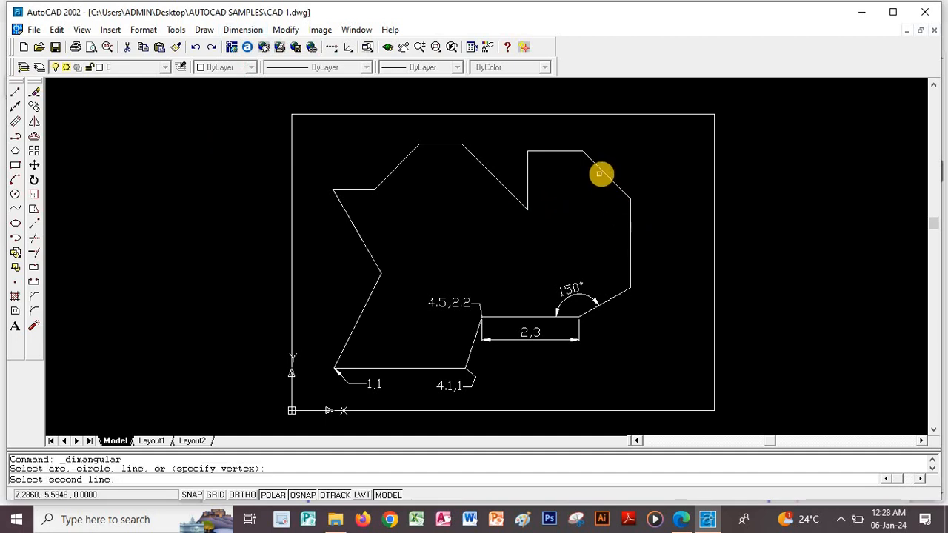
left_click(606, 174)
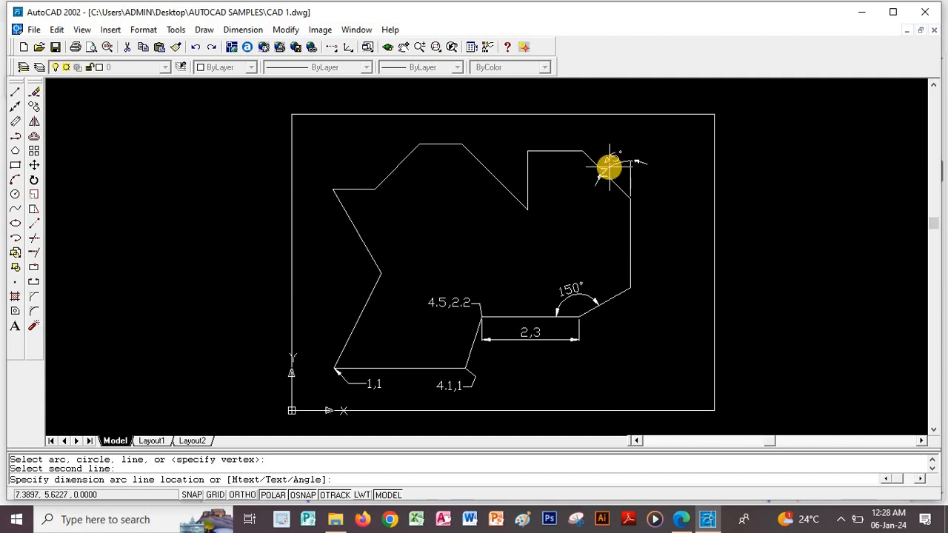
left_click(609, 168)
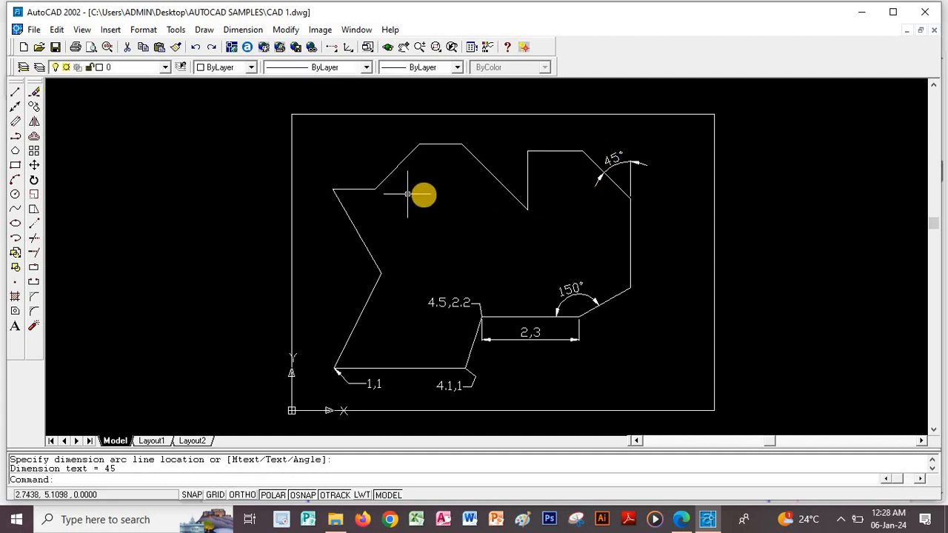
Add an angular dimension between the upper-left short horizontal edge and the sloping edge below it, placing its arc inside the outline
left_click(243, 33)
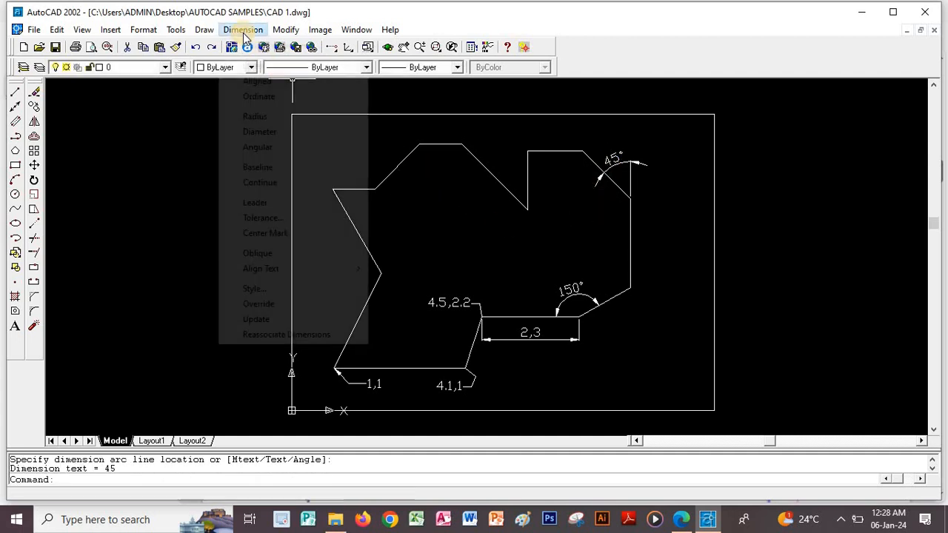
left_click(267, 148)
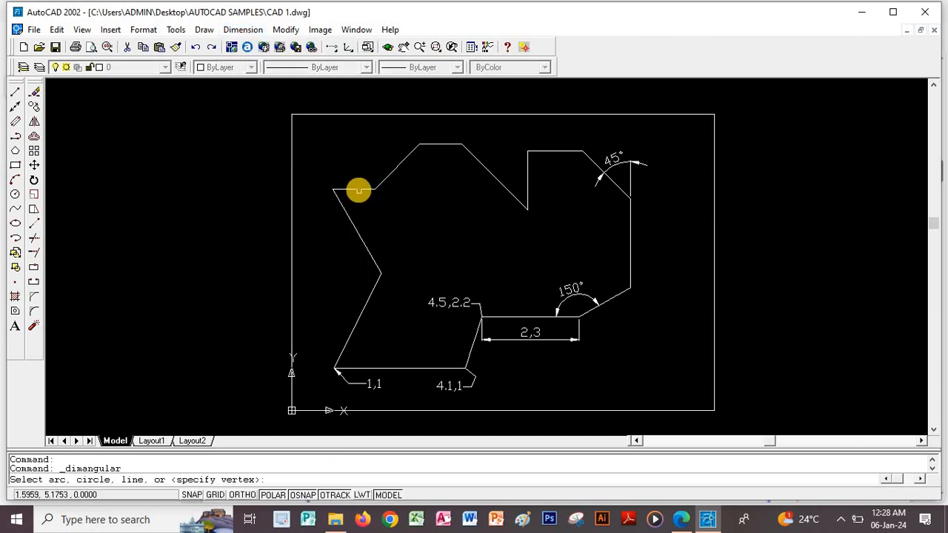
left_click(358, 191)
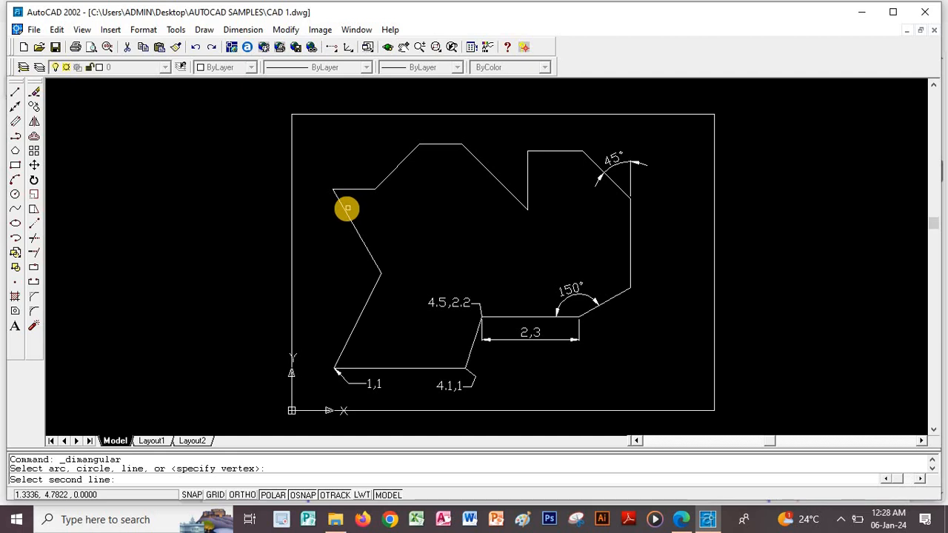
left_click(344, 212)
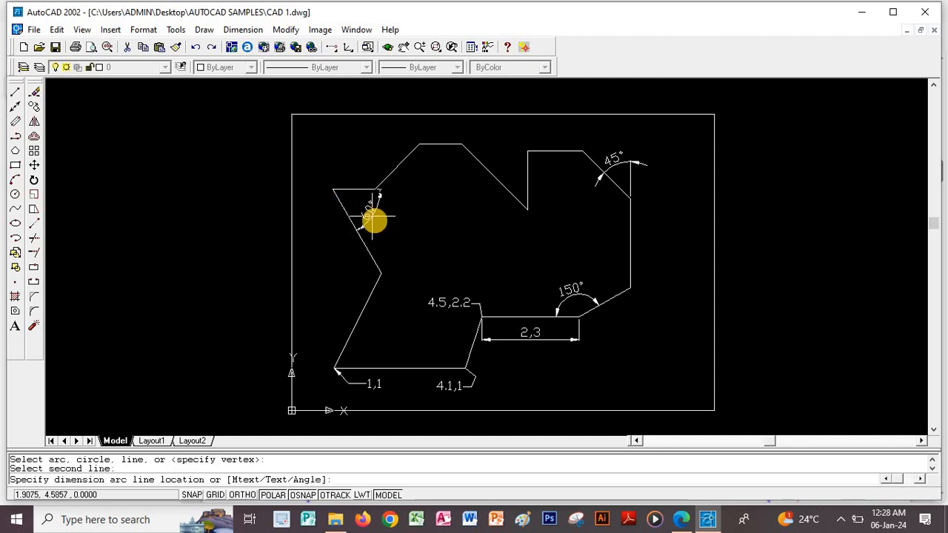
left_click(375, 219)
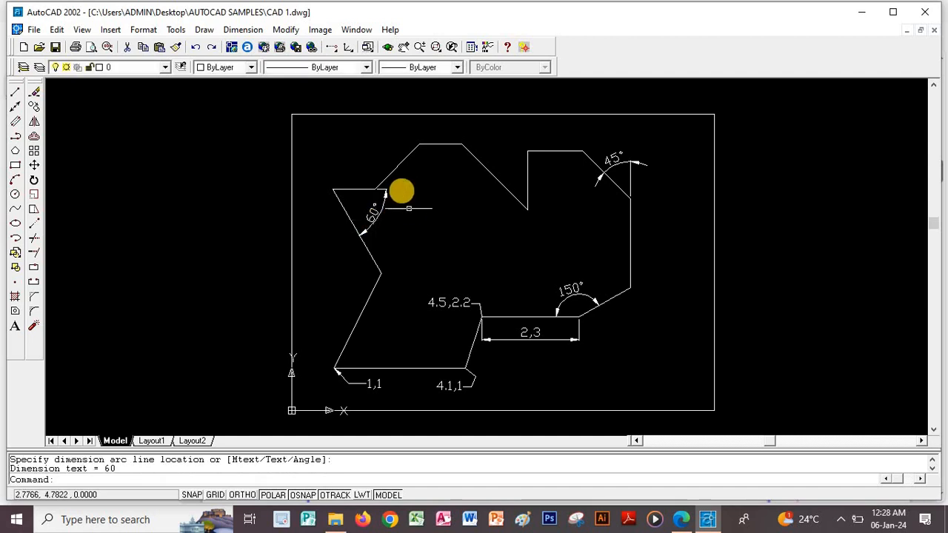
Add an angular dimension between the vertical and sloping edges of the upper V-shaped notch, placing its arc above the notch opening
left_click(244, 30)
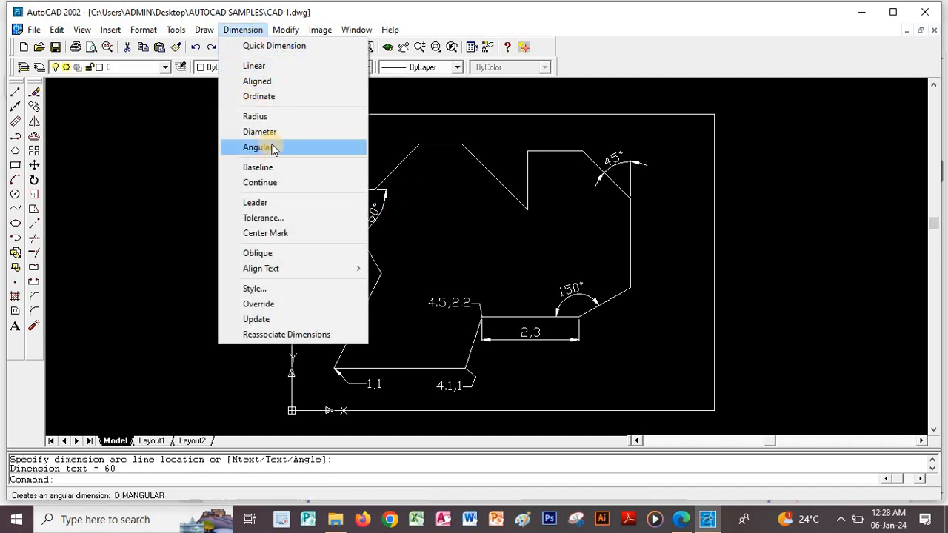
left_click(272, 149)
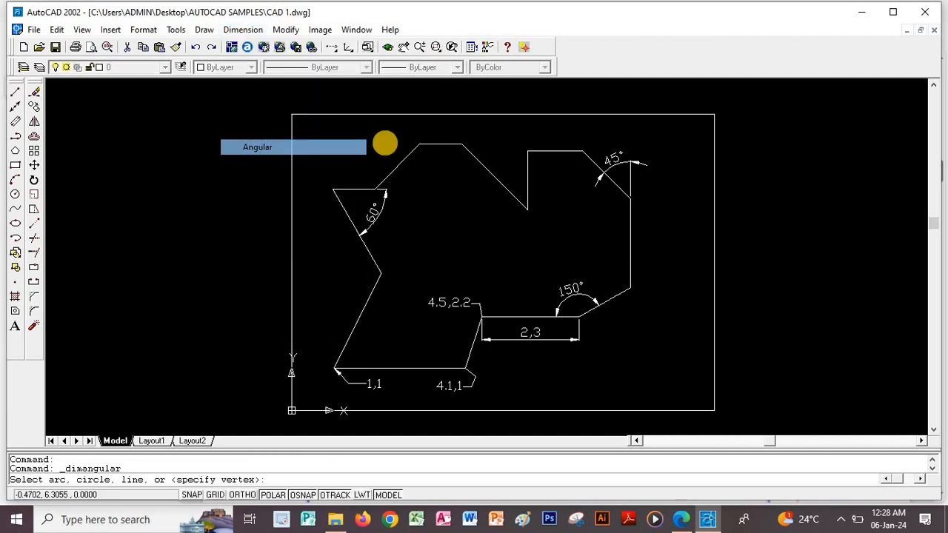
left_click(527, 170)
left_click(486, 170)
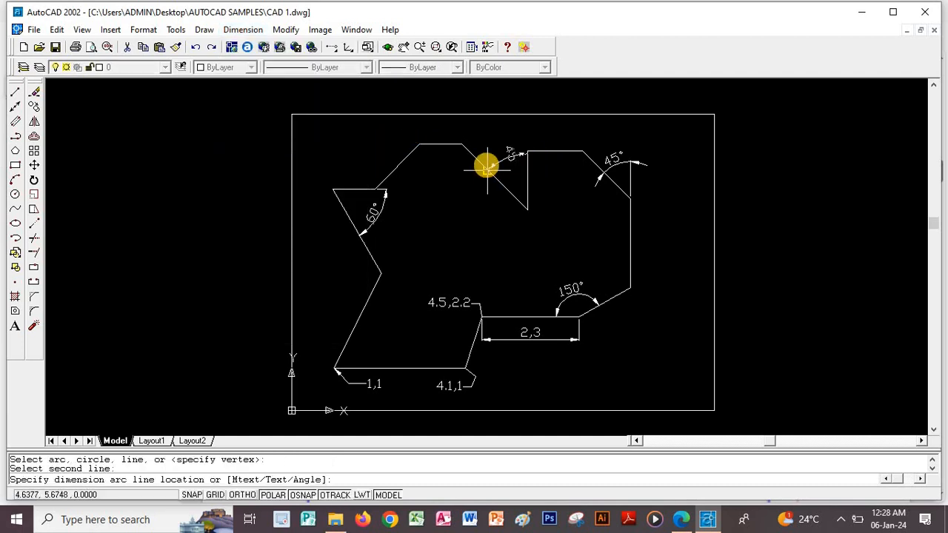
left_click(479, 157)
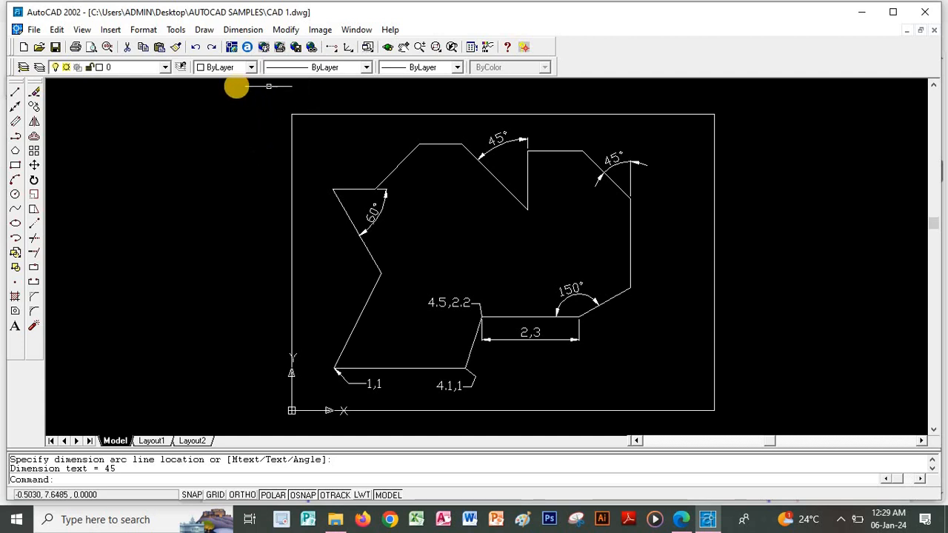
left_click(243, 29)
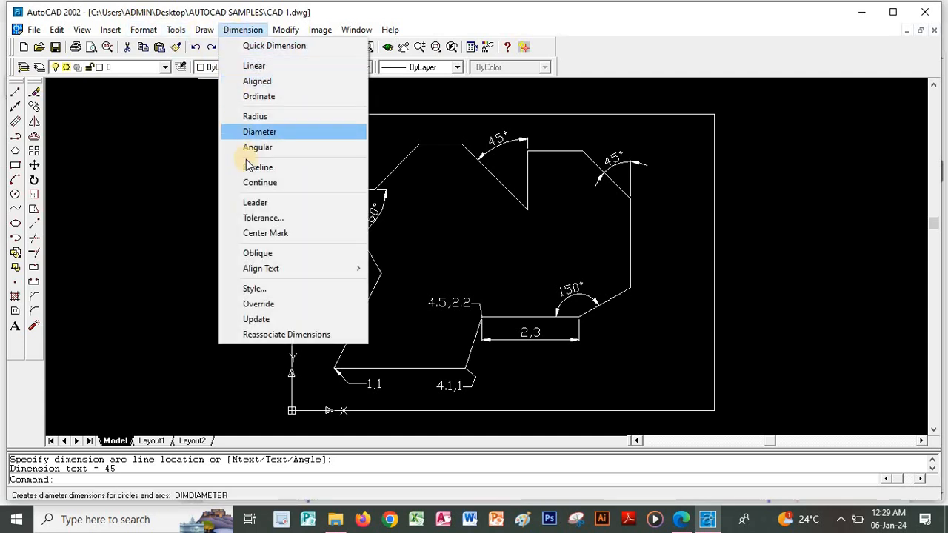
left_click(264, 147)
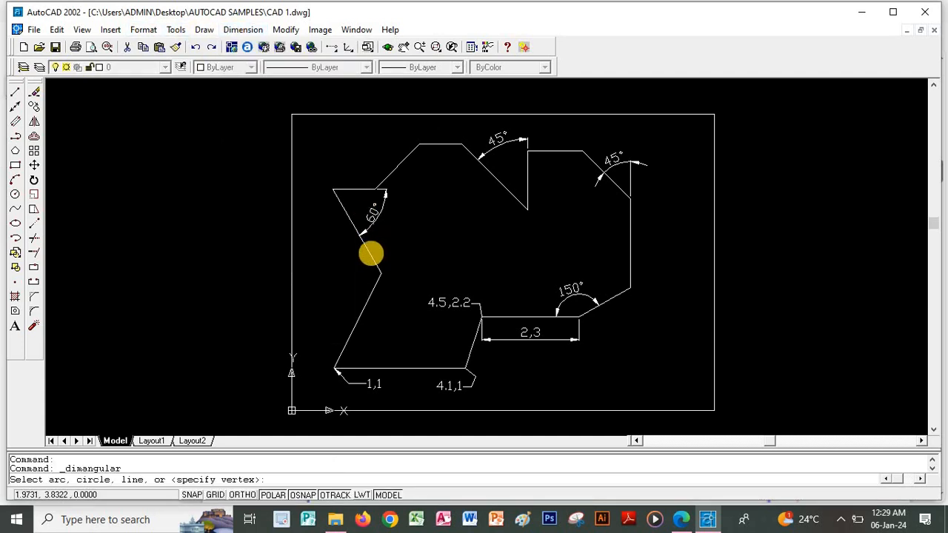
left_click(367, 254)
left_click(368, 254)
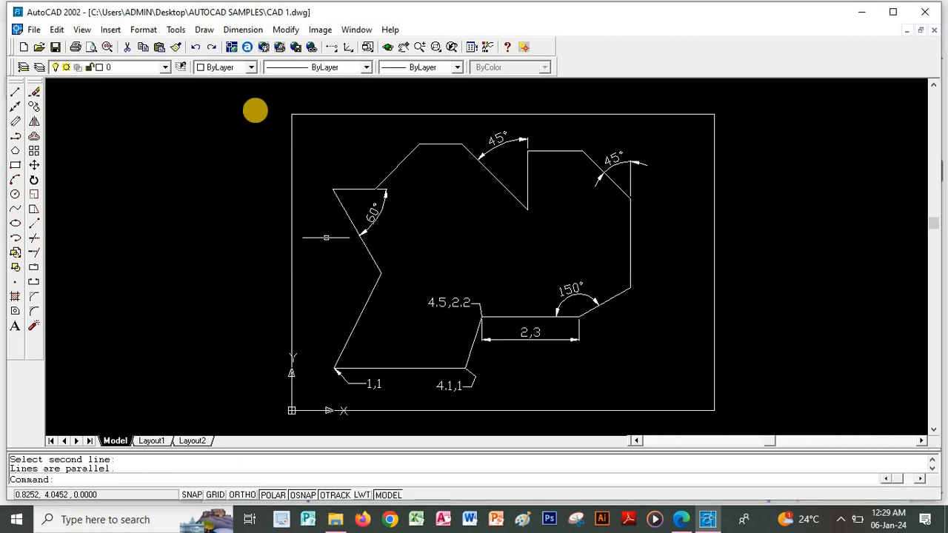
Try an angular dimension between the two sloping edges meeting at the left inner corner, placing its arc inside the outline, and erase it
left_click(243, 30)
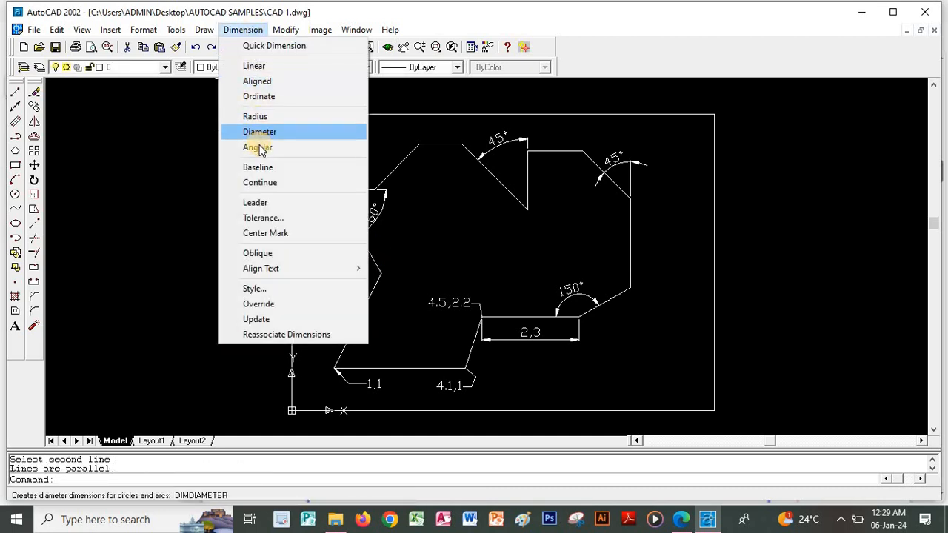
left_click(265, 146)
left_click(369, 254)
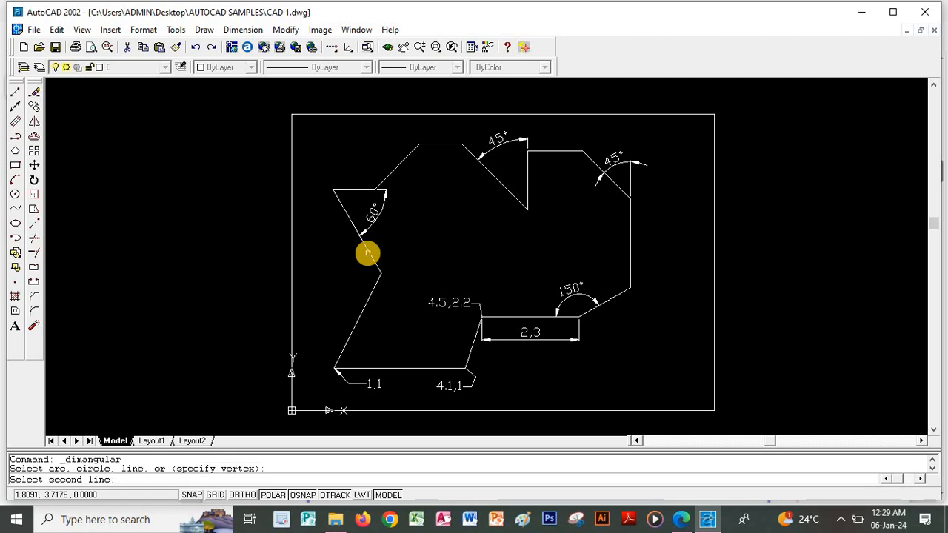
left_click(370, 297)
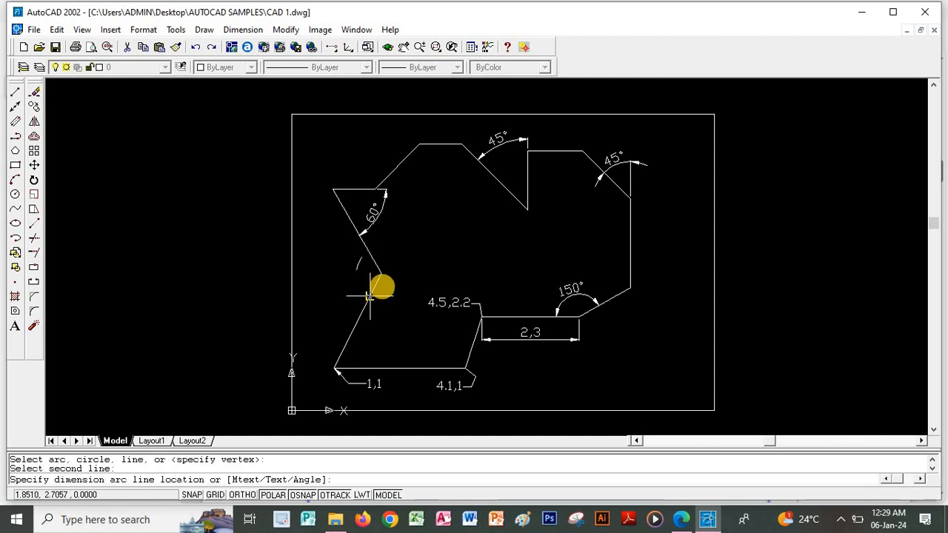
left_click(410, 292)
left_click(411, 288)
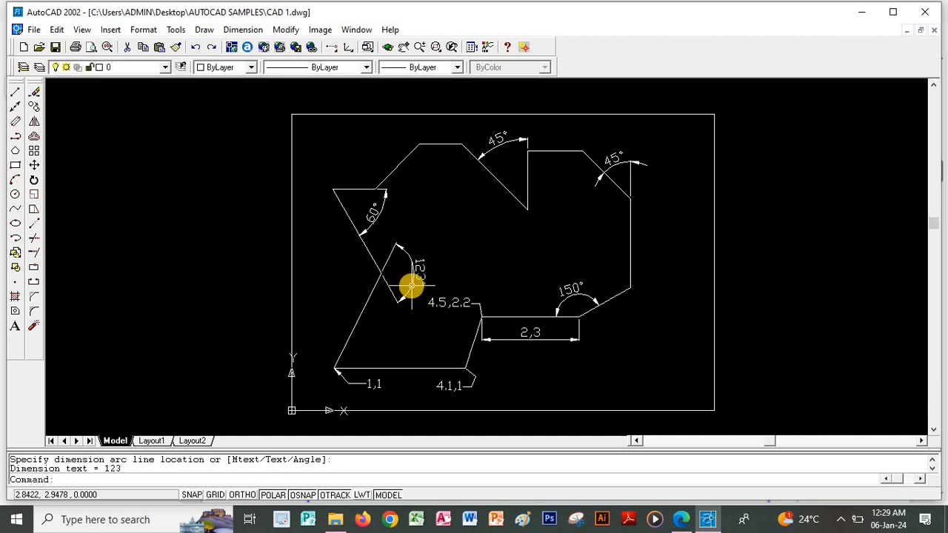
key("Delete")
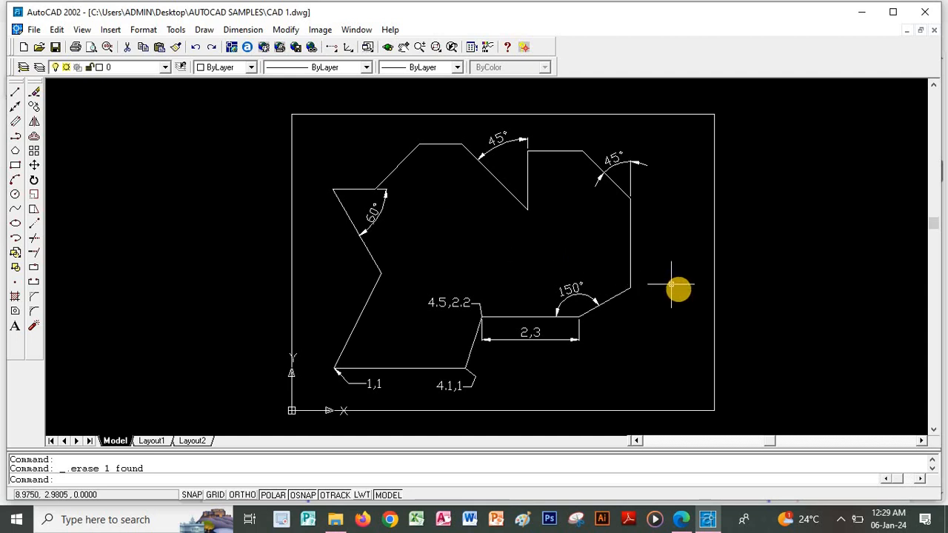
Check the assignment drawing in the PDF and add a horizontal linear dimension just above the outline's topmost edge in AutoCAD
left_click(682, 519)
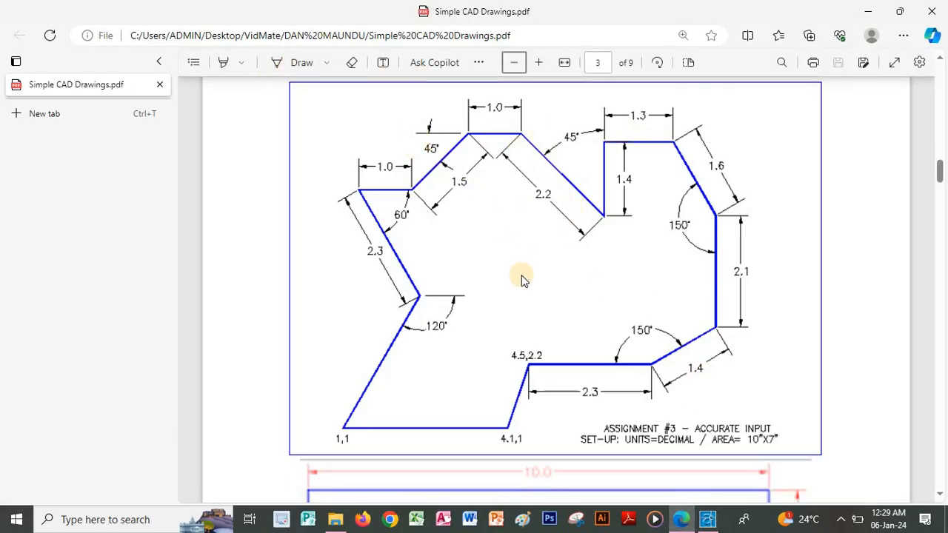
left_click(707, 519)
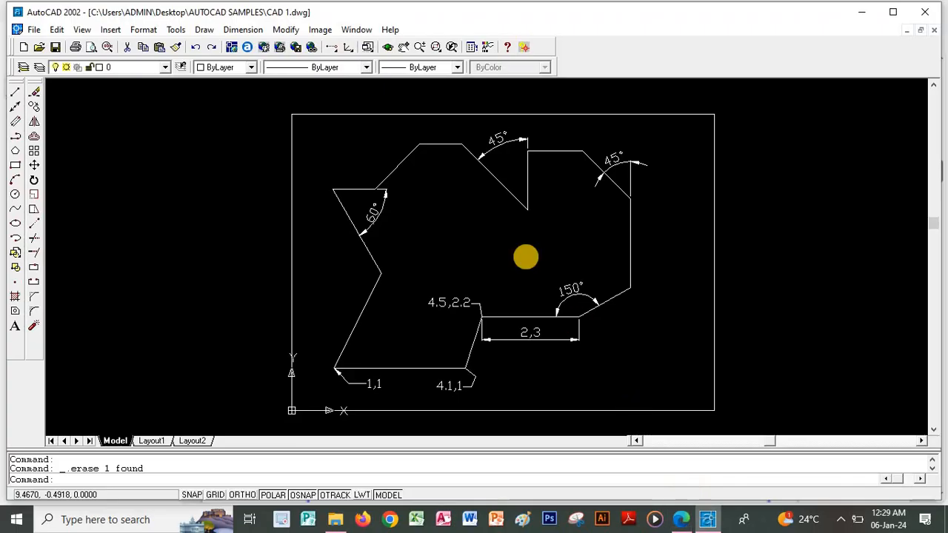
left_click(242, 33)
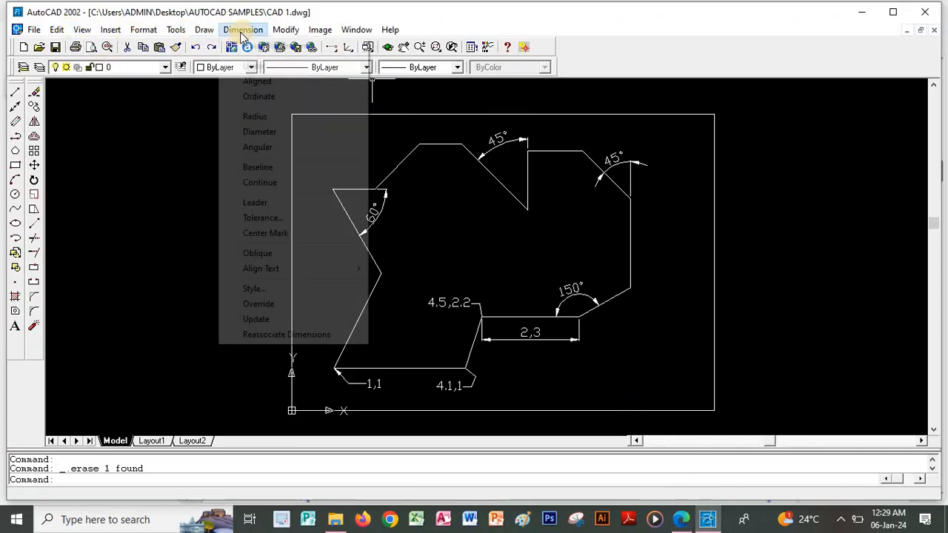
left_click(250, 68)
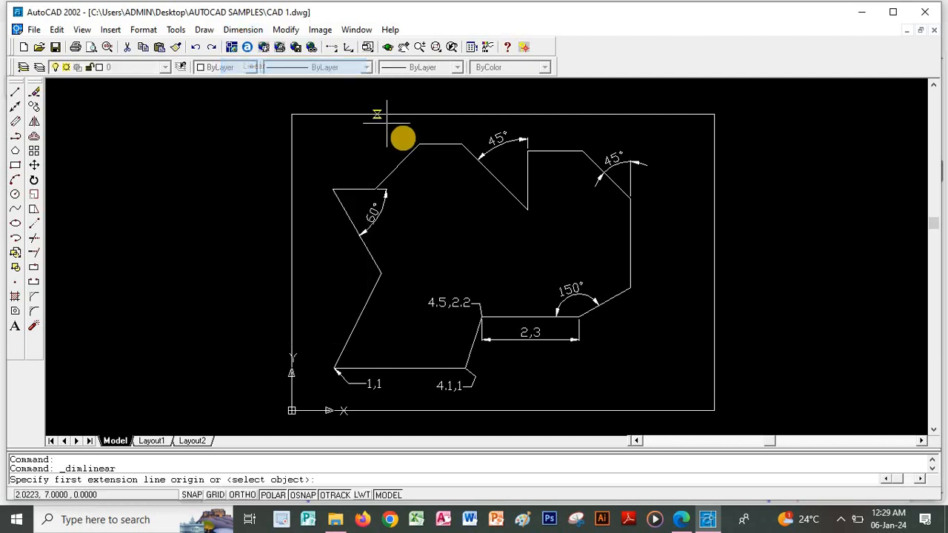
left_click(419, 143)
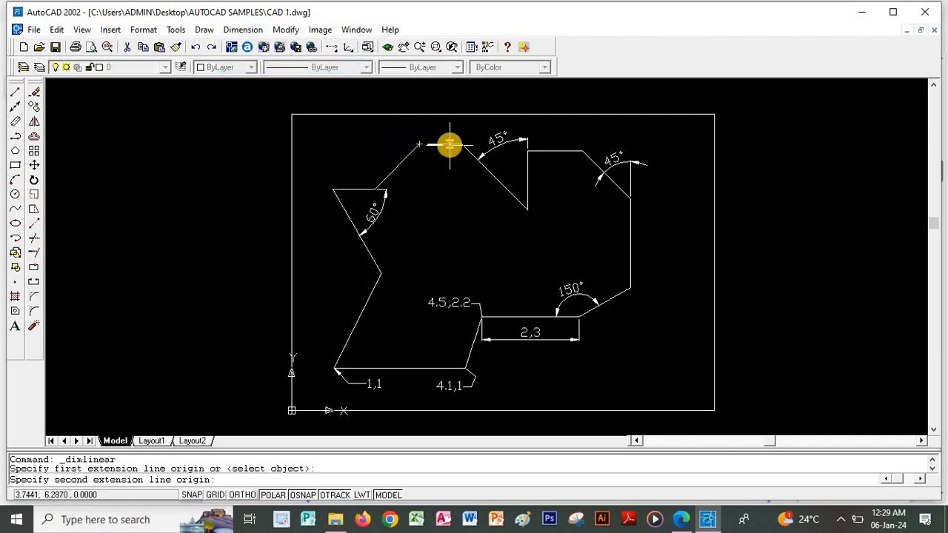
left_click(453, 144)
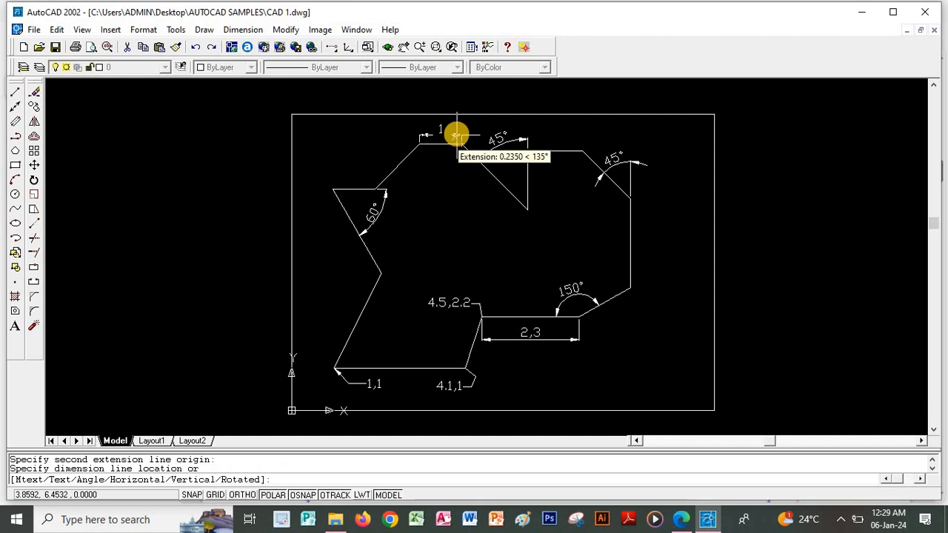
left_click(456, 137)
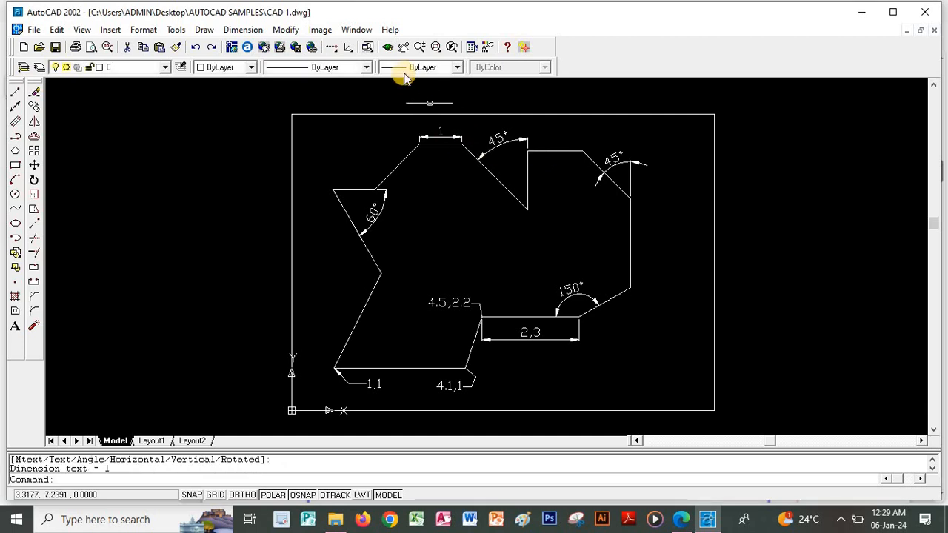
Add a horizontal linear dimension above the upper-right horizontal edge, measured between its two end corners
left_click(256, 33)
left_click(248, 64)
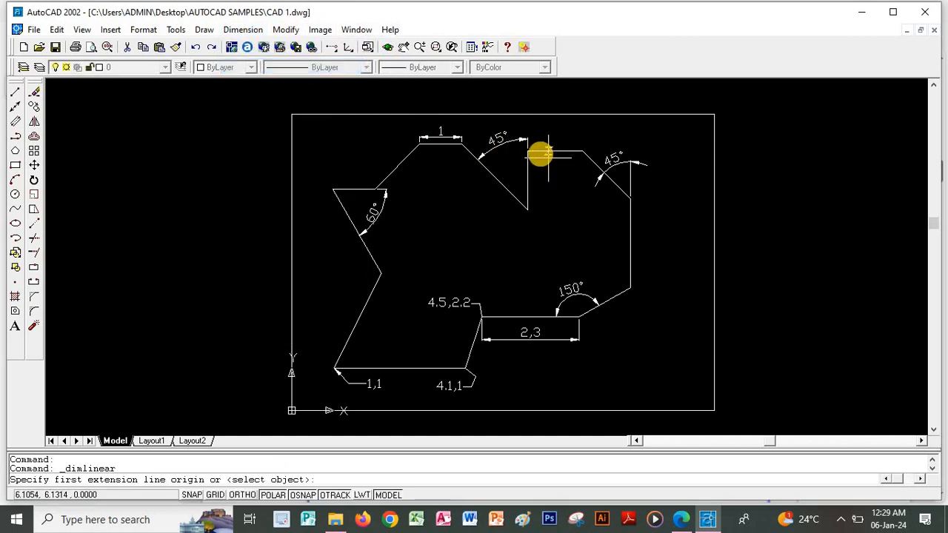
left_click(528, 151)
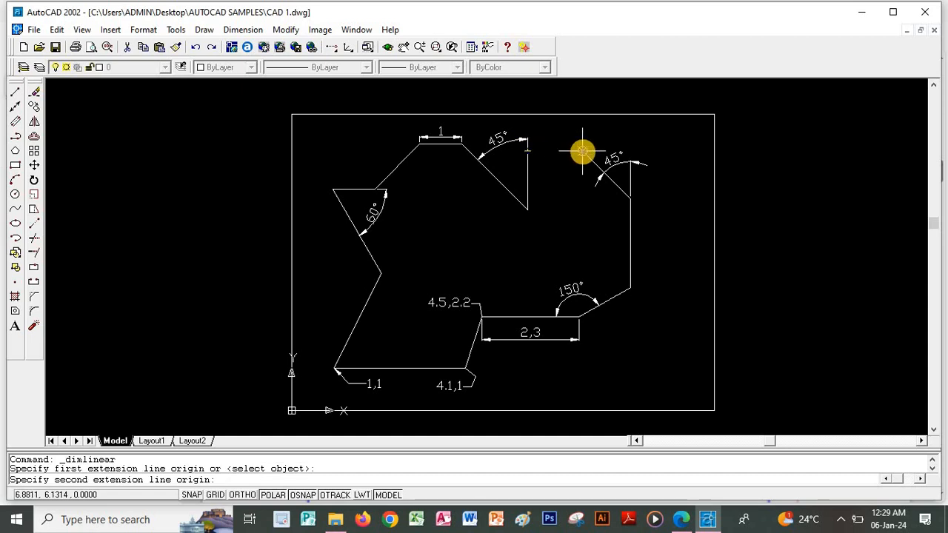
left_click(581, 152)
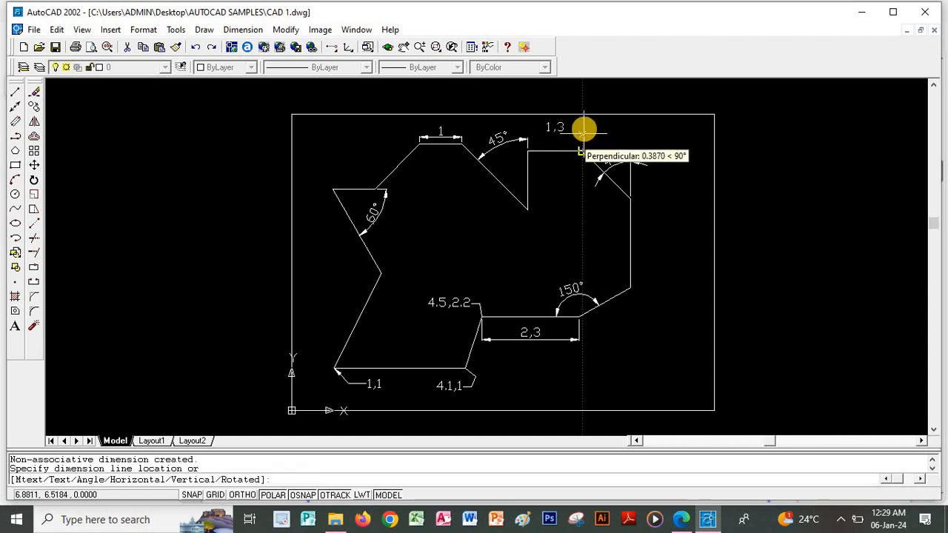
left_click(584, 134)
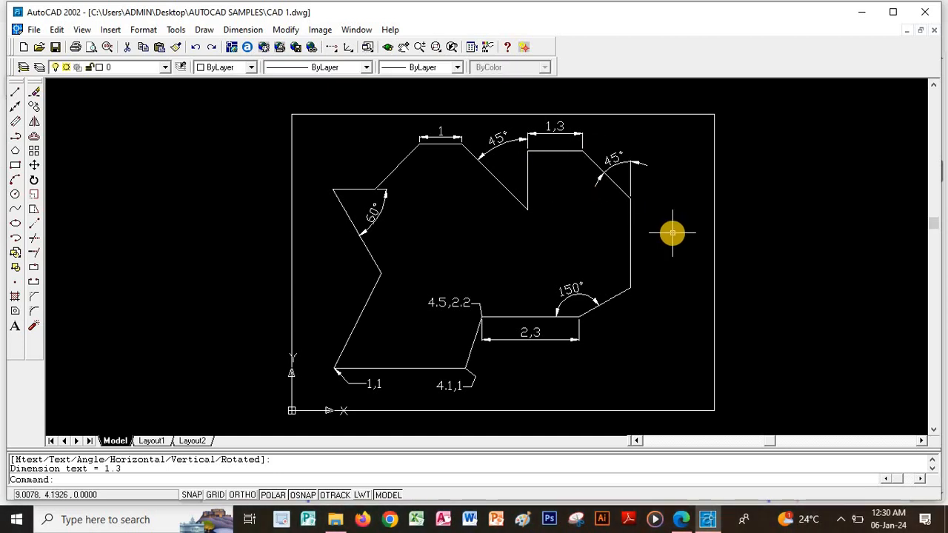
Add a vertical linear dimension for the long right vertical edge, placing its dimension line outside the outline
left_click(242, 30)
left_click(244, 66)
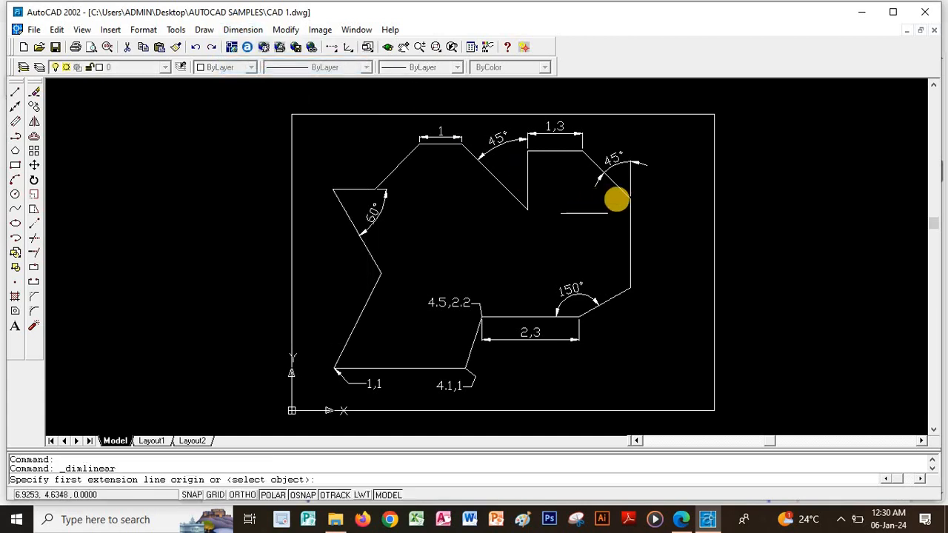
left_click(630, 198)
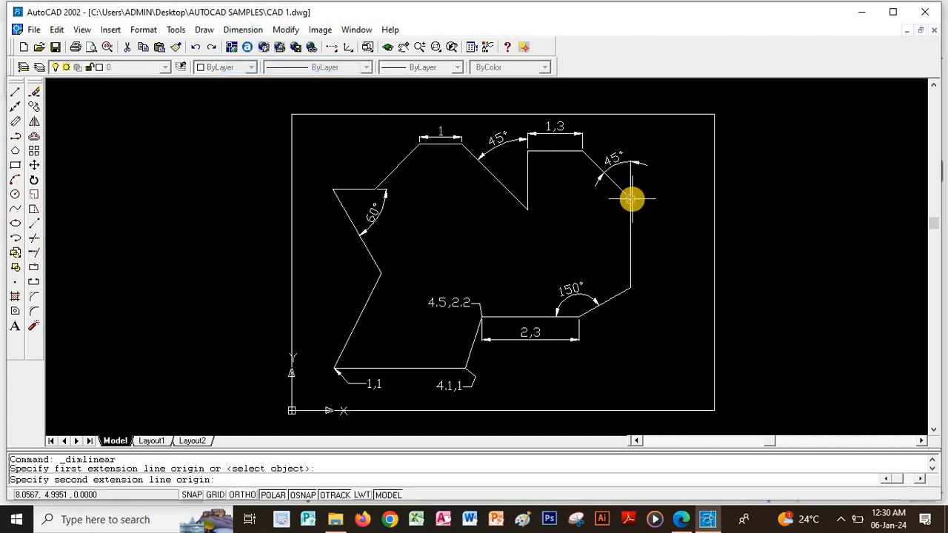
left_click(630, 288)
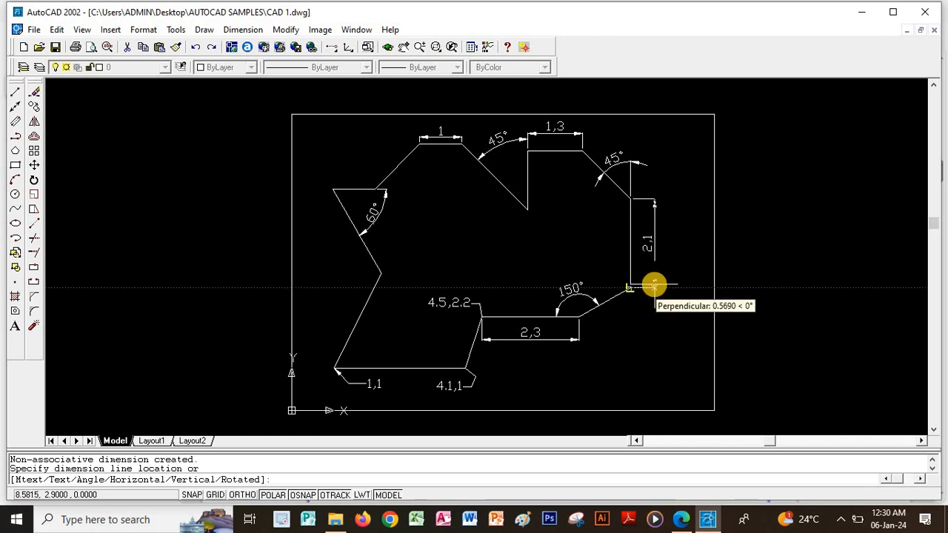
left_click(654, 284)
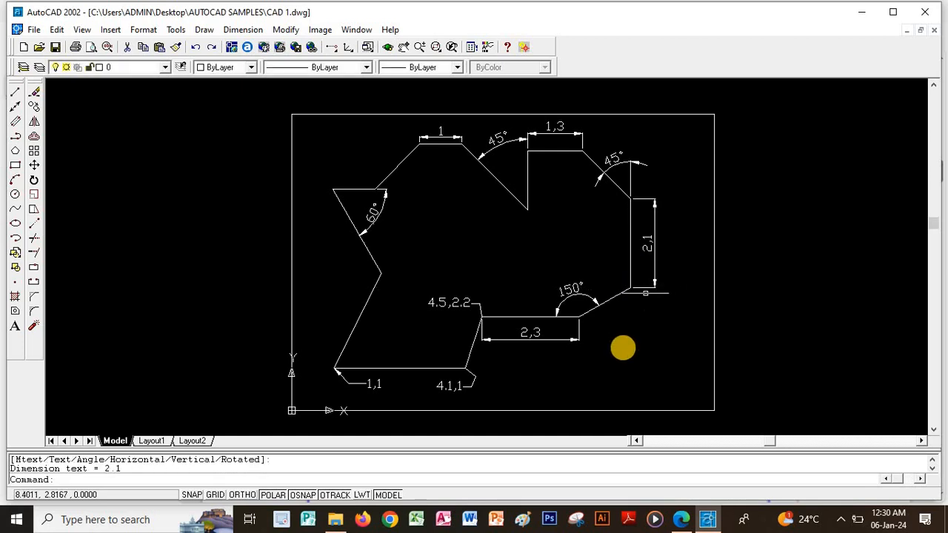
Compare the dimensioned outline with the assignment drawing in the PDF and save the drawing in AutoCAD
left_click(681, 519)
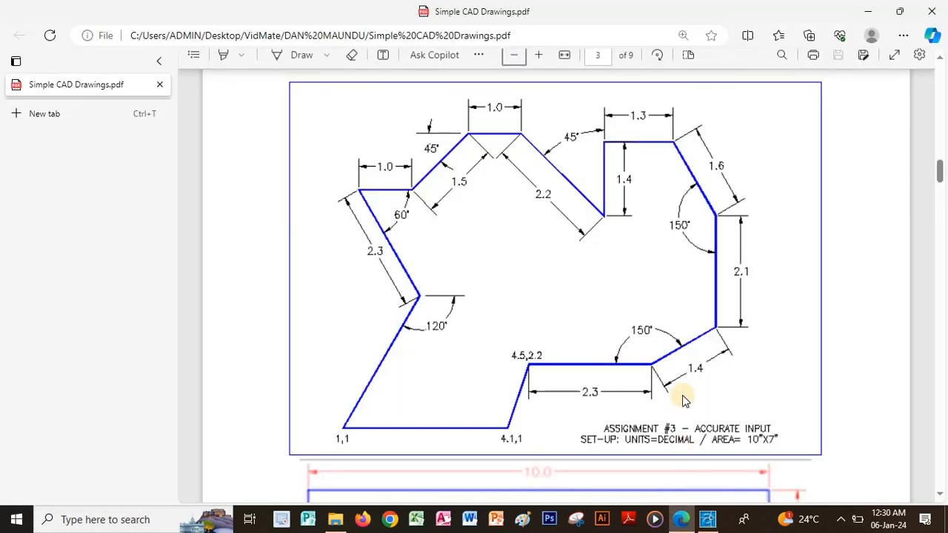
left_click(707, 521)
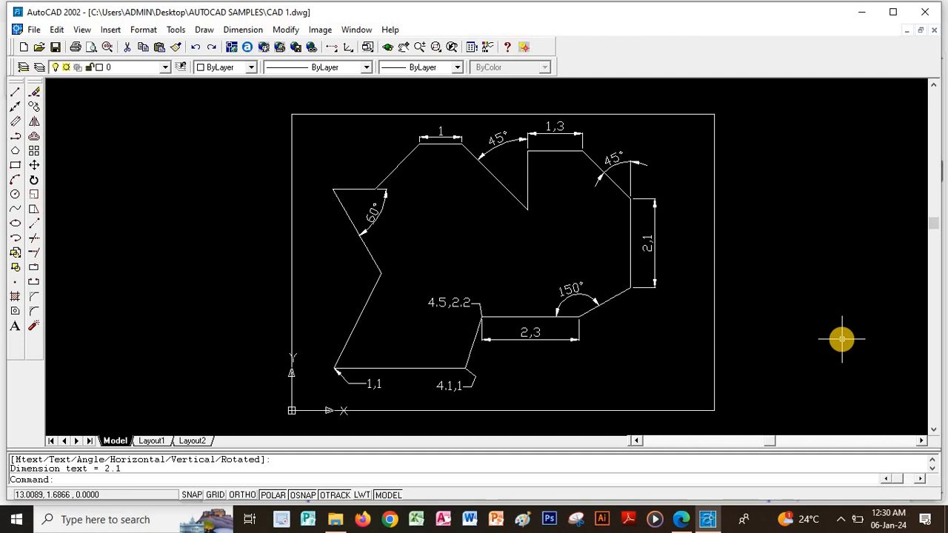
key("ctrl+s")
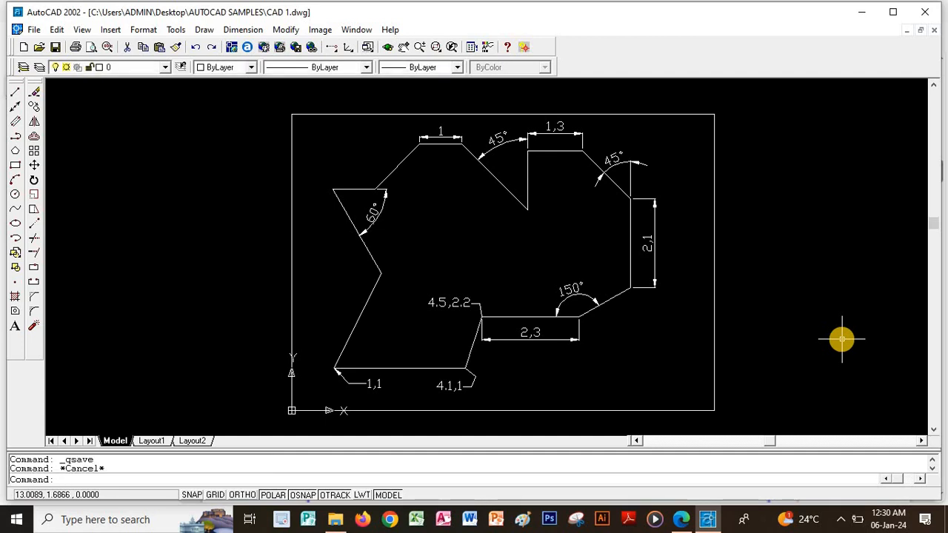